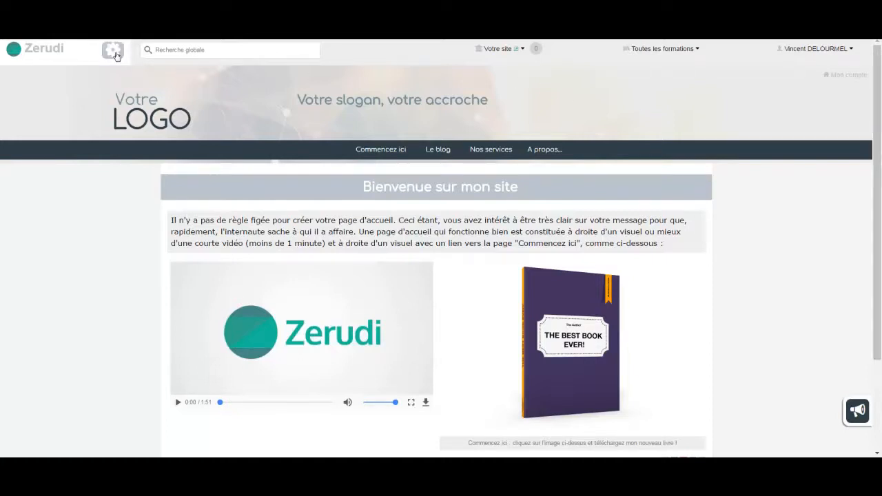
# Open the site theme editor from the account parameters and display the style settings of the level 1 title
pyautogui.click(112, 51)
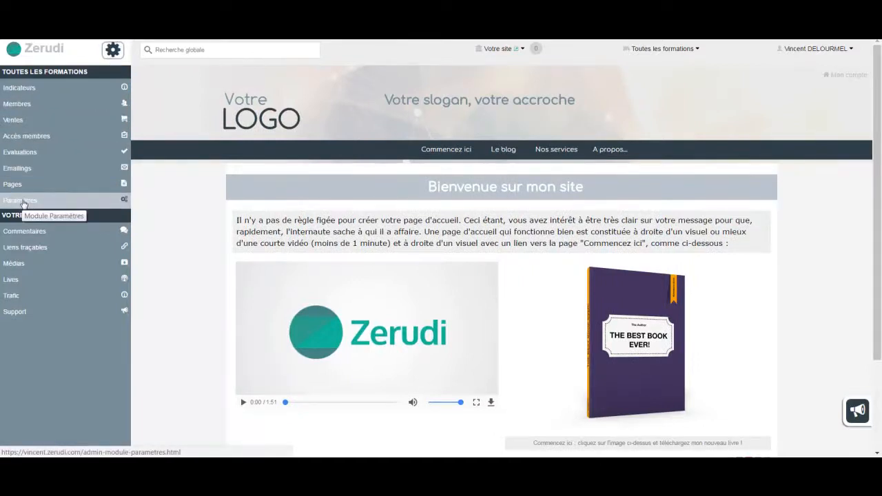
pyautogui.click(23, 200)
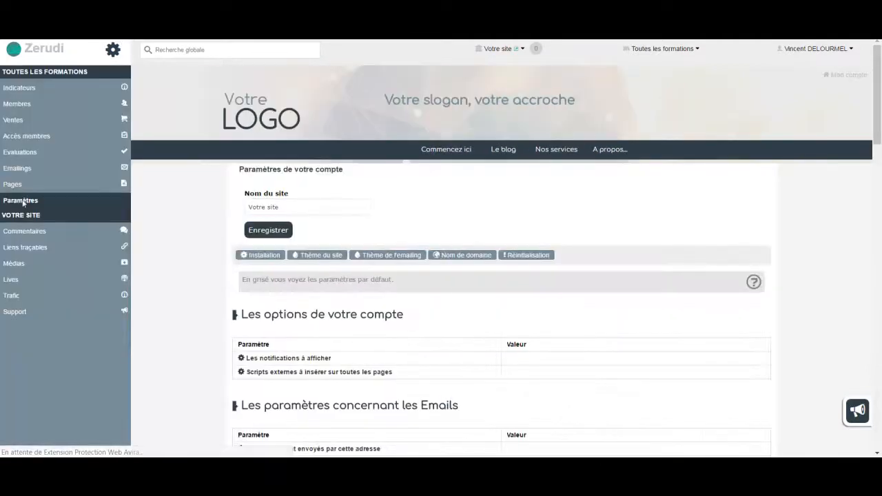
pyautogui.click(316, 254)
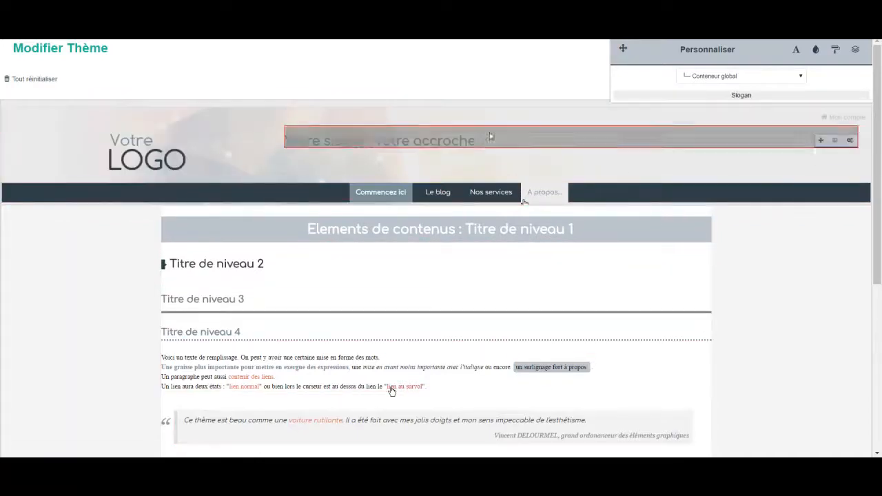
pyautogui.click(703, 234)
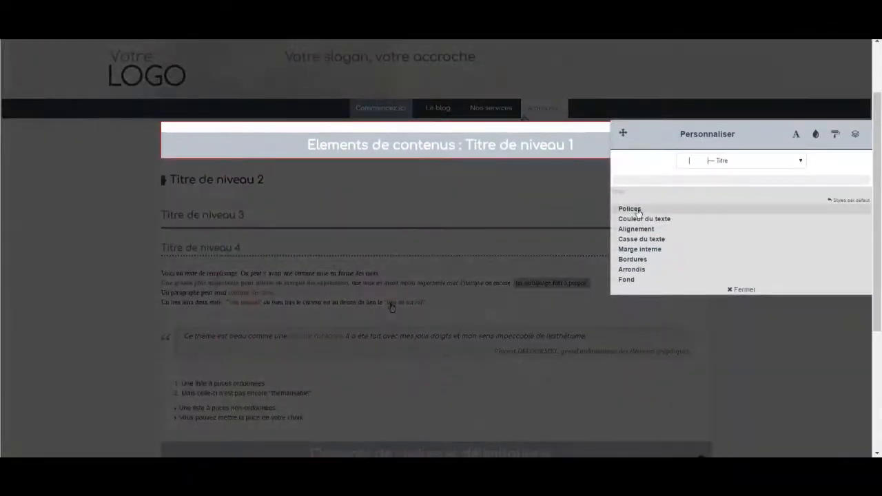
# Try the Majuscule text case on the level 1 title and restore it to Par défaut
pyautogui.click(636, 208)
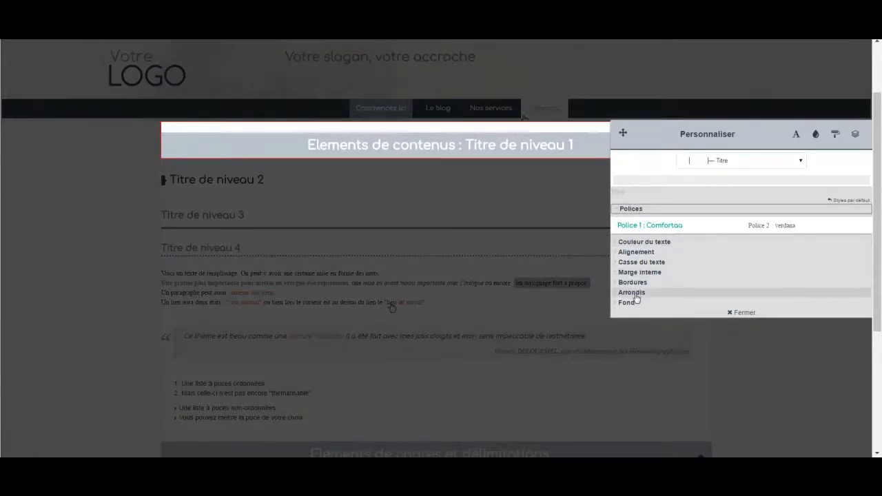
pyautogui.click(637, 262)
pyautogui.click(654, 261)
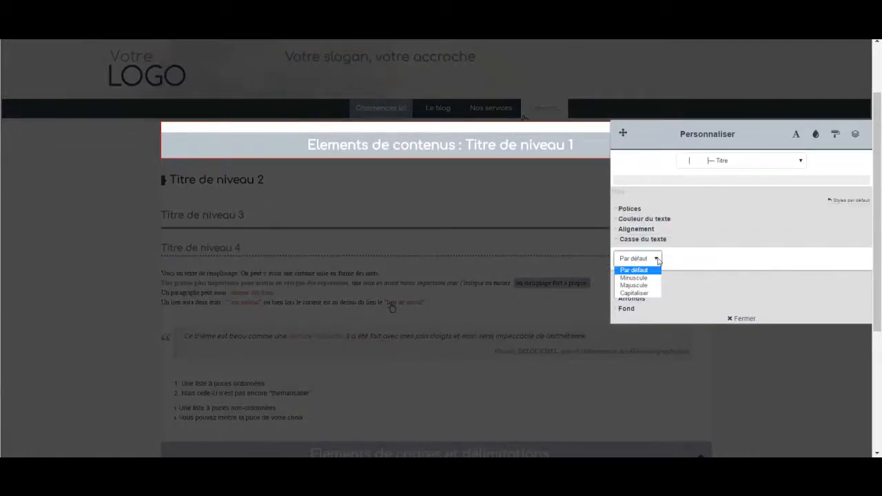
pyautogui.click(645, 286)
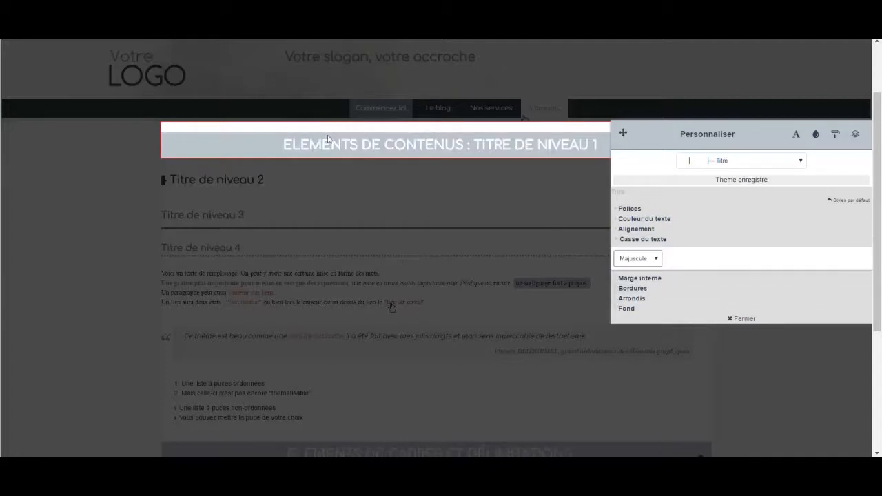
pyautogui.click(655, 260)
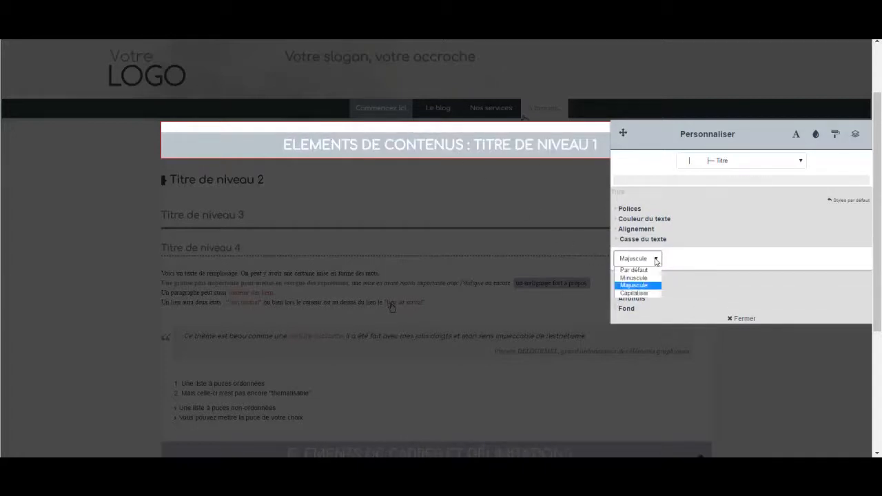
pyautogui.click(647, 269)
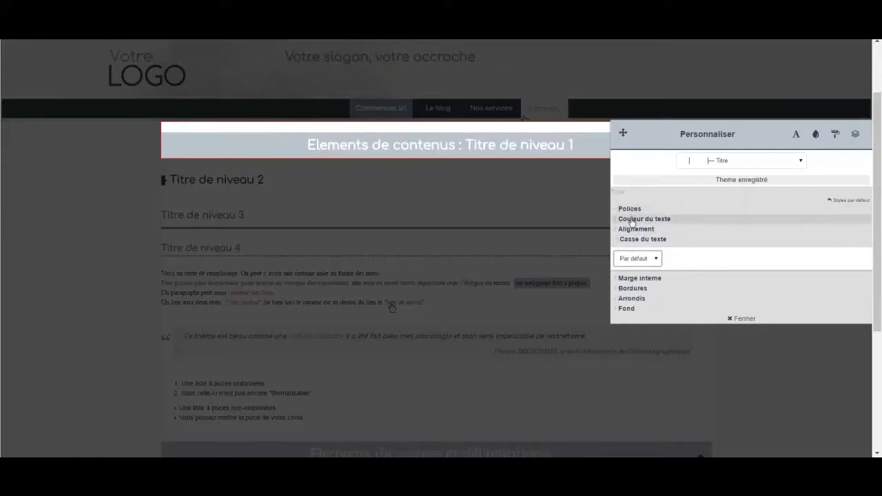
# Set the level 1 title's text colour to the dark purple basic colour
pyautogui.click(632, 219)
pyautogui.click(621, 238)
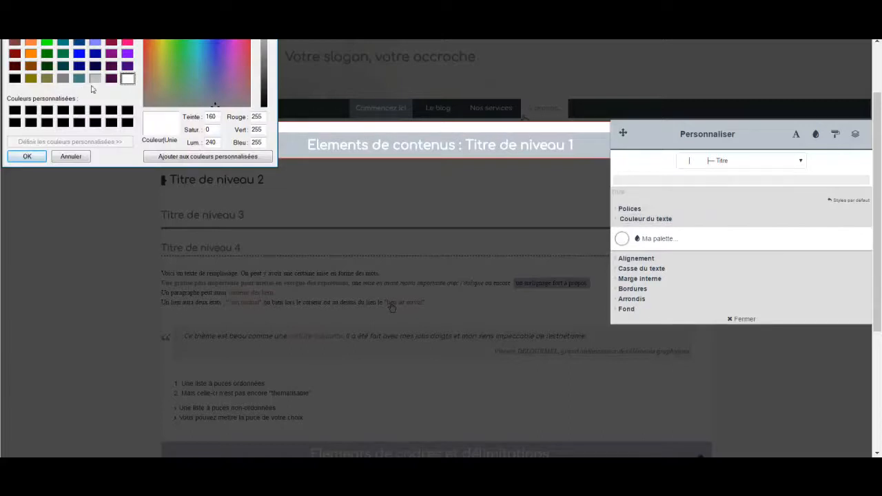
pyautogui.click(111, 78)
pyautogui.click(35, 156)
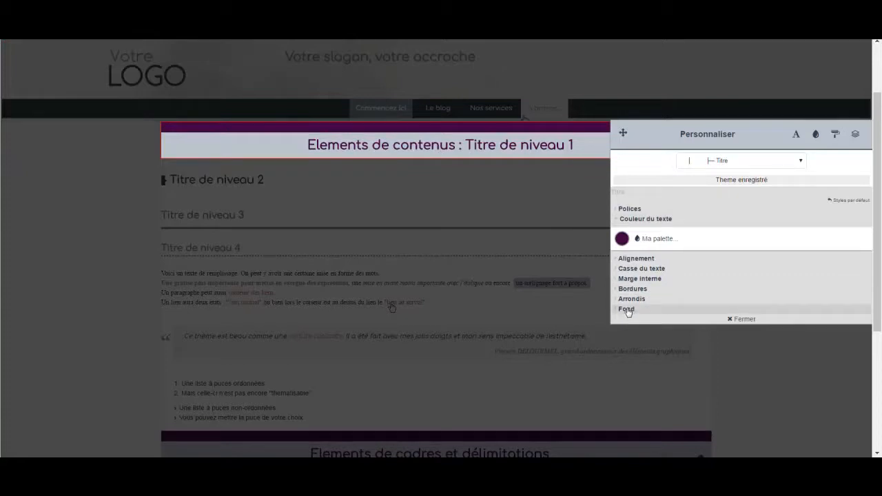
# Darken the level 1 title's flat background colour to a grey-blue of about RGB 156, 167, 179
pyautogui.click(627, 310)
pyautogui.click(714, 315)
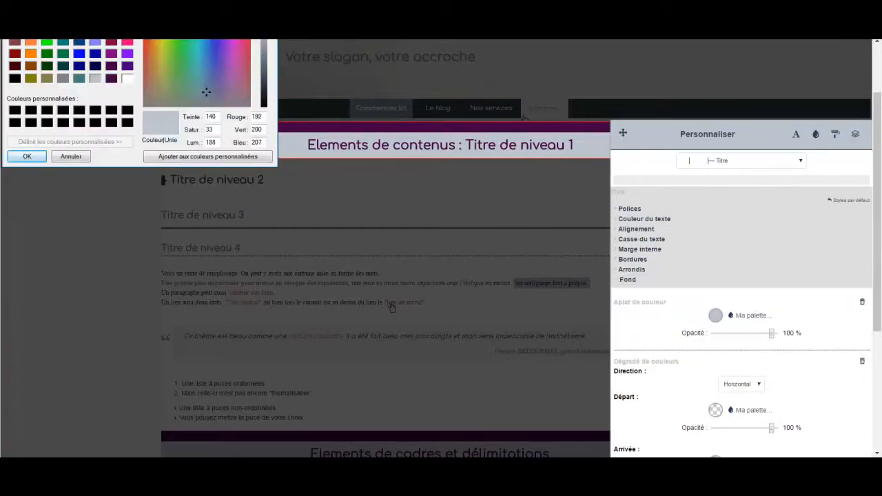
pyautogui.moveTo(266, 25)
pyautogui.mouseDown()
pyautogui.moveTo(266, 14)
pyautogui.moveTo(266, 39)
pyautogui.mouseUp()
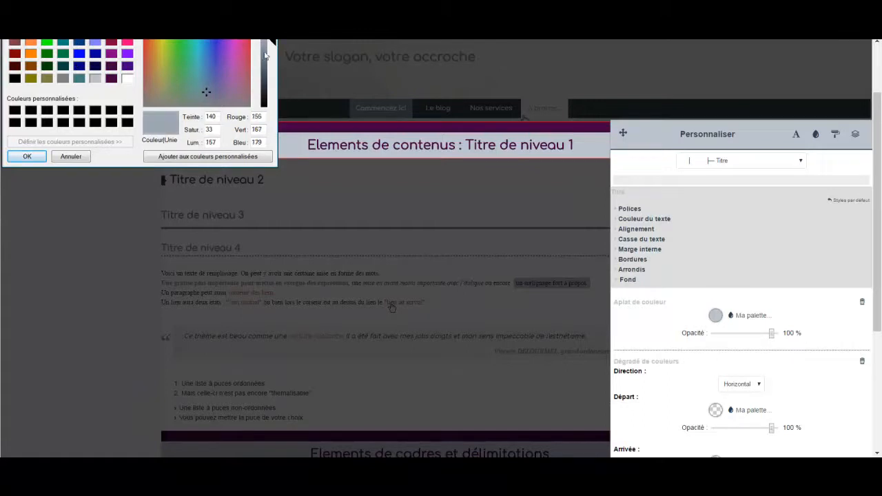
pyautogui.click(27, 156)
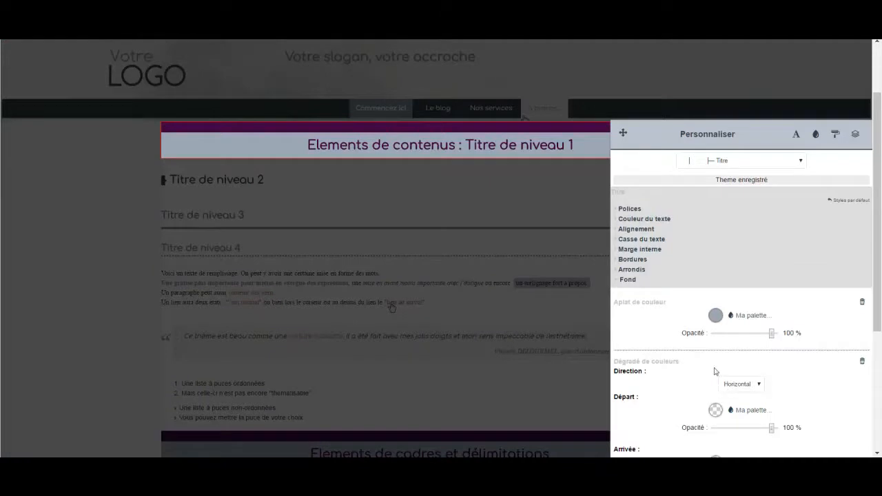
# Round the level 1 title's corners to about 77 px upper left, 82 px upper right, 78 px lower left and 75 px lower right
pyautogui.scroll(-2, 671, 289)
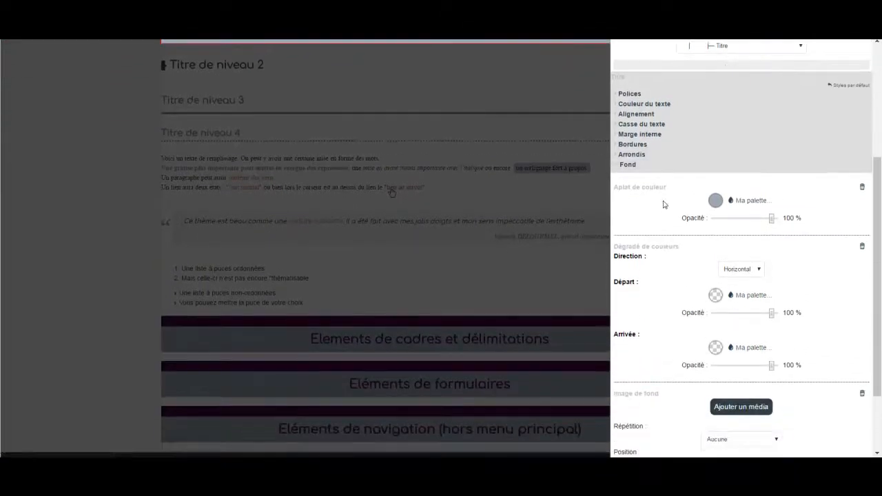
pyautogui.scroll(1, 664, 204)
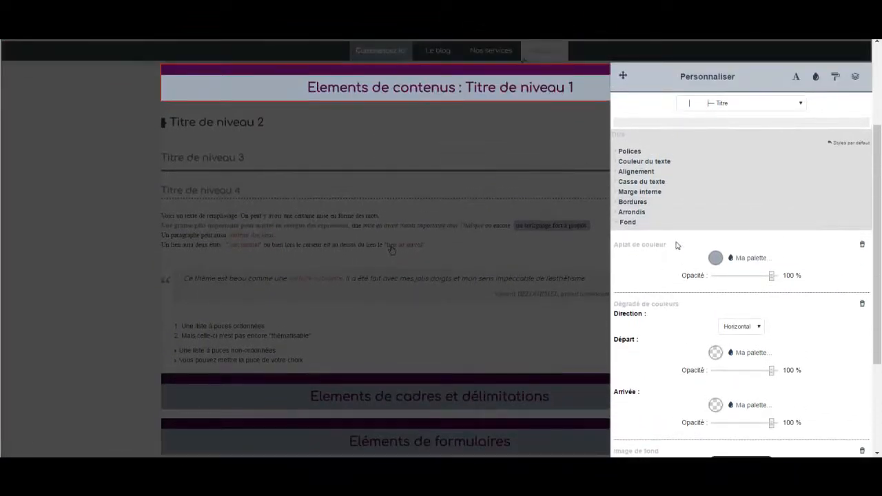
pyautogui.click(632, 211)
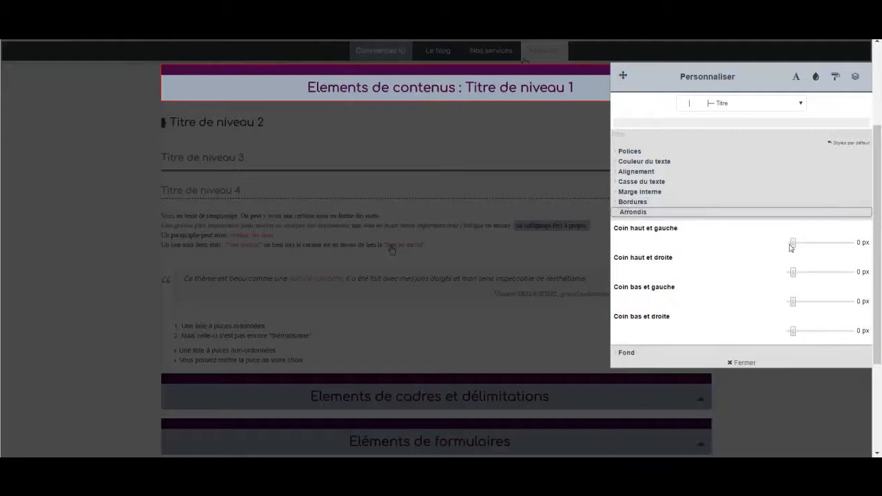
pyautogui.moveTo(792, 244); pyautogui.dragTo(834, 273)
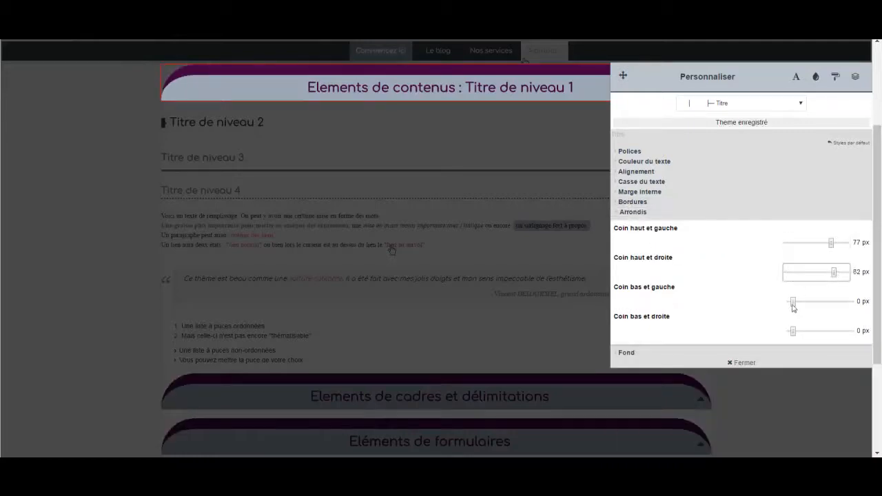
pyautogui.moveTo(792, 301); pyautogui.dragTo(833, 303)
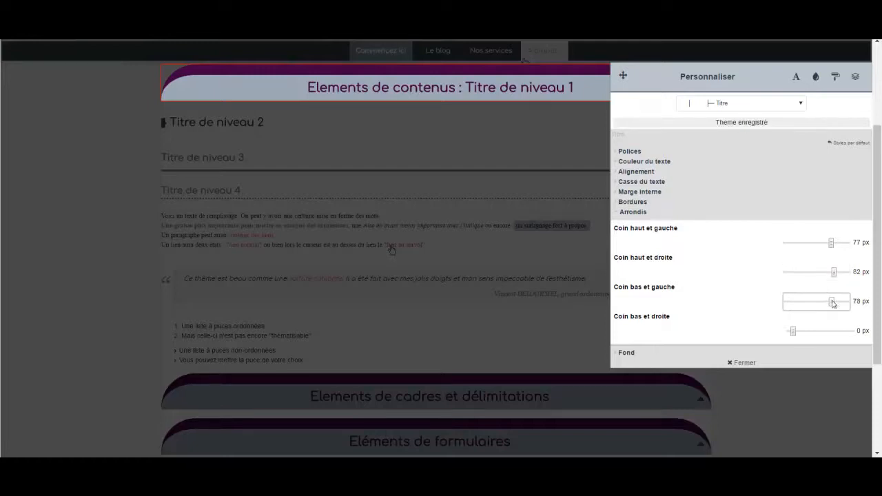
pyautogui.moveTo(793, 331); pyautogui.dragTo(835, 334)
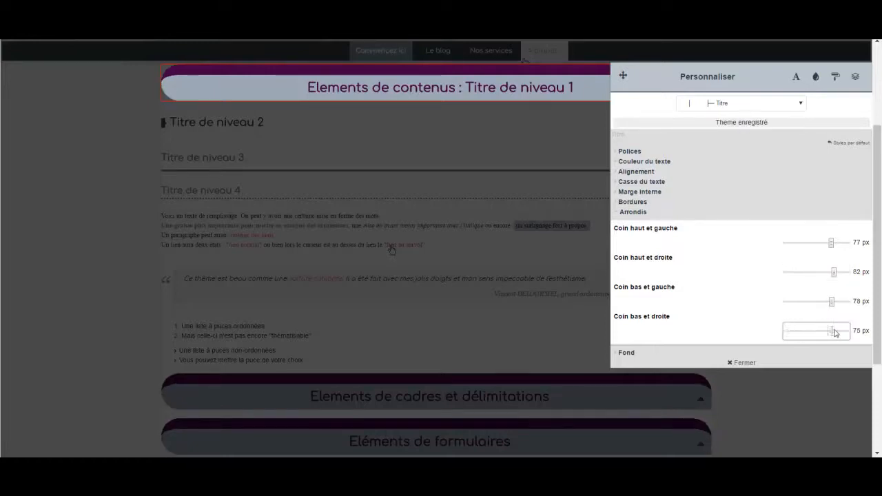
pyautogui.click(114, 130)
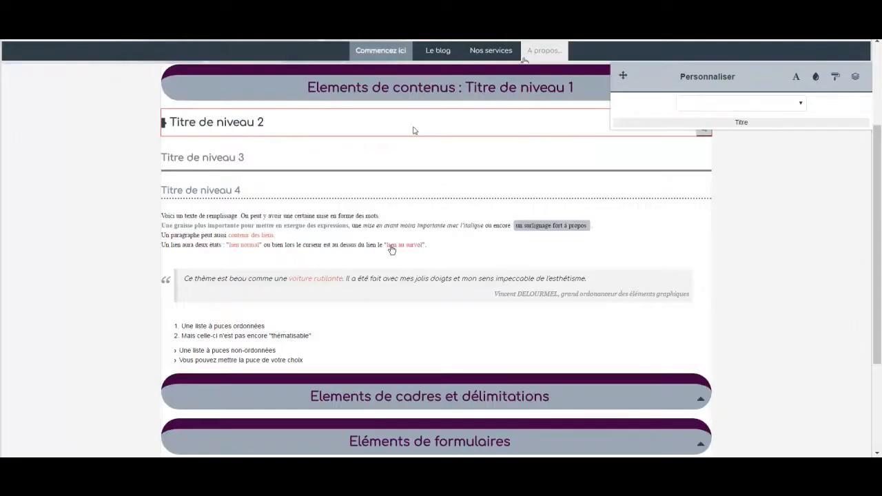
# Examine the border options of the level 2 title and close its style settings unchanged
pyautogui.moveTo(624, 77); pyautogui.dragTo(629, 297)
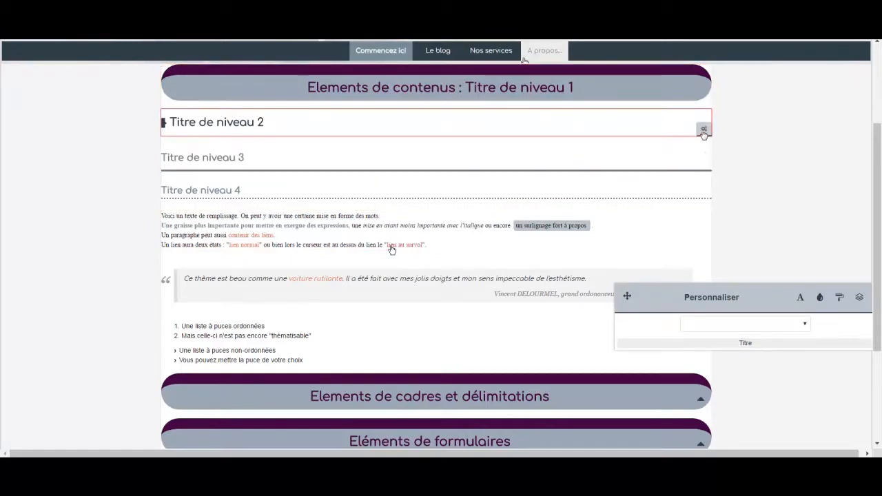
pyautogui.click(703, 131)
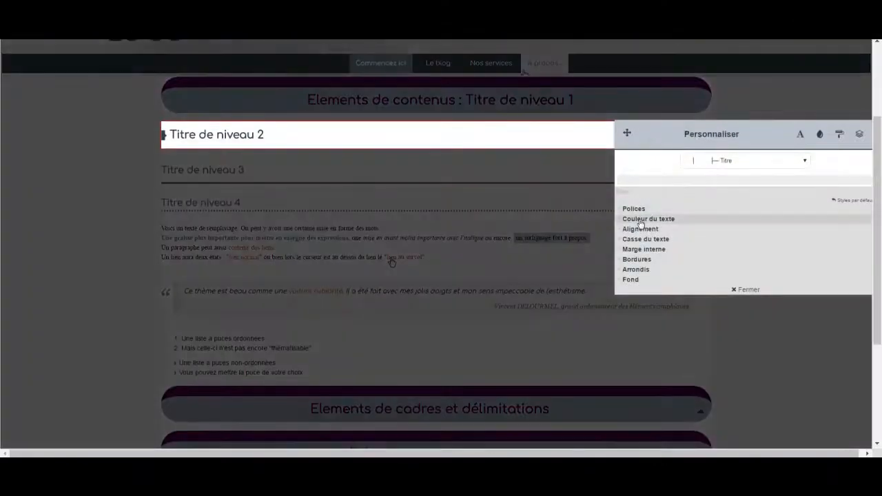
pyautogui.click(654, 259)
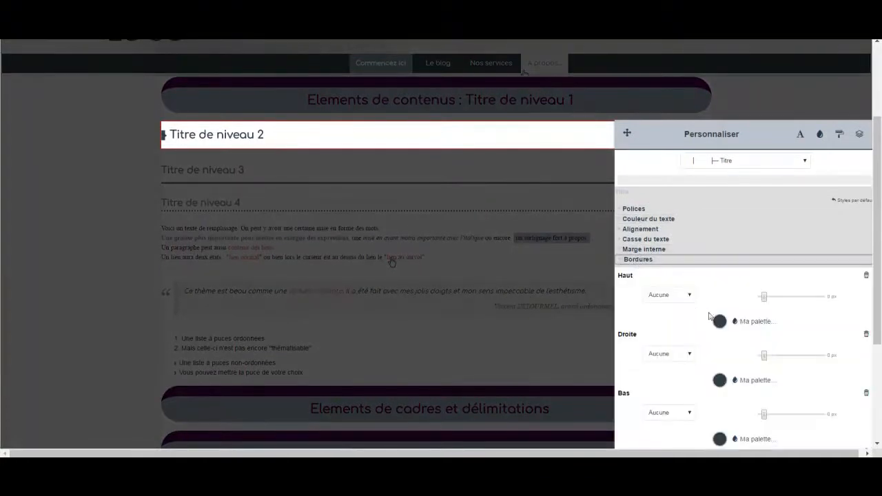
pyautogui.click(649, 261)
pyautogui.click(102, 208)
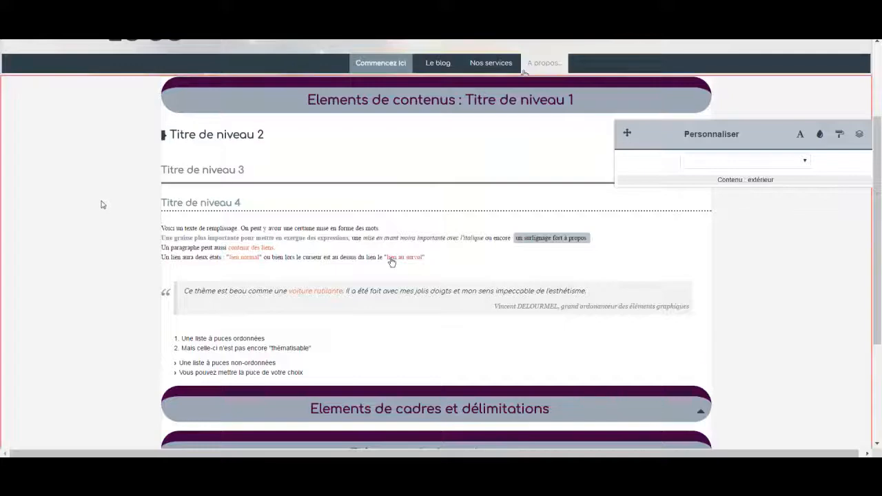
# Set the upper border thickness of the level 1 title to 0 px and close its style settings
pyautogui.scroll(-3, 103, 204)
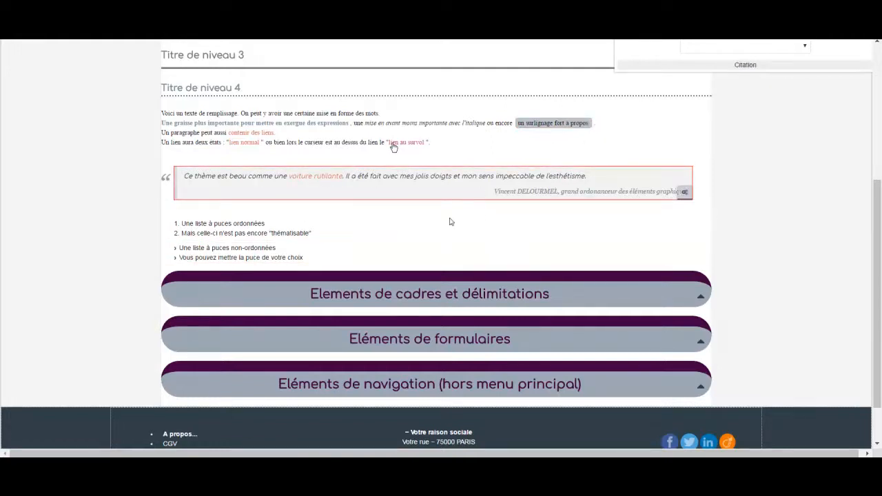
pyautogui.scroll(-1, 449, 221)
pyautogui.scroll(3, 446, 206)
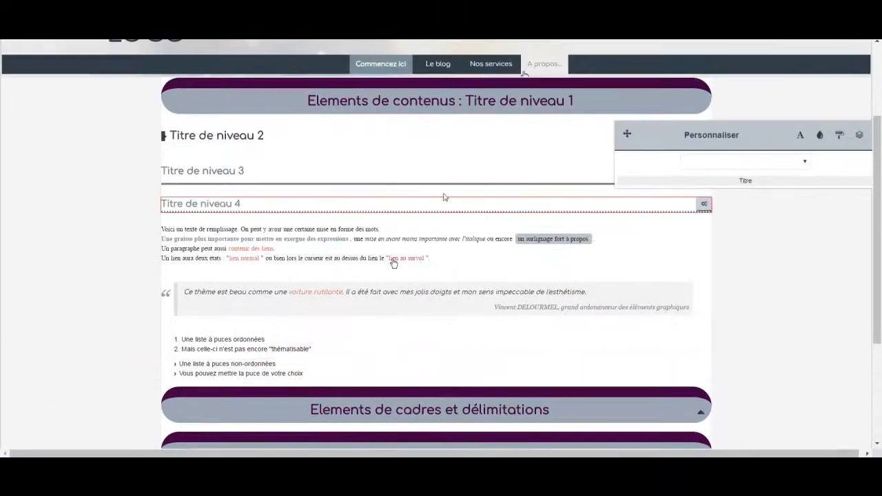
pyautogui.scroll(2, 376, 121)
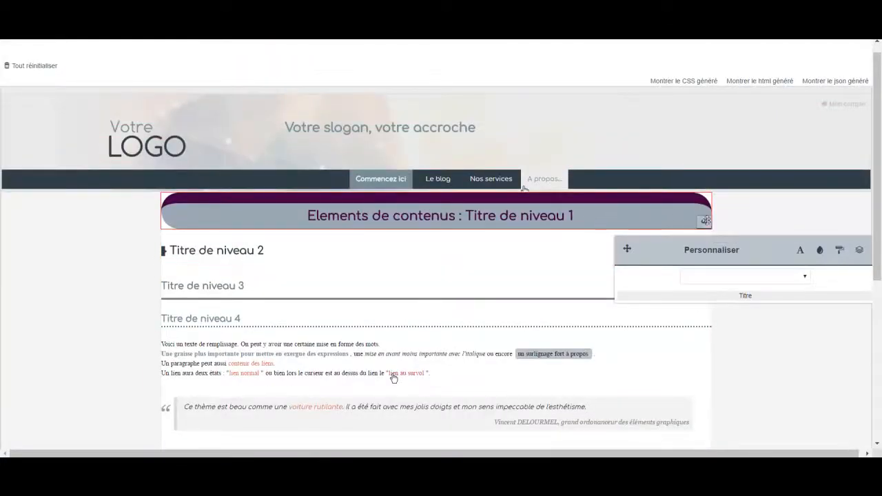
pyautogui.click(706, 222)
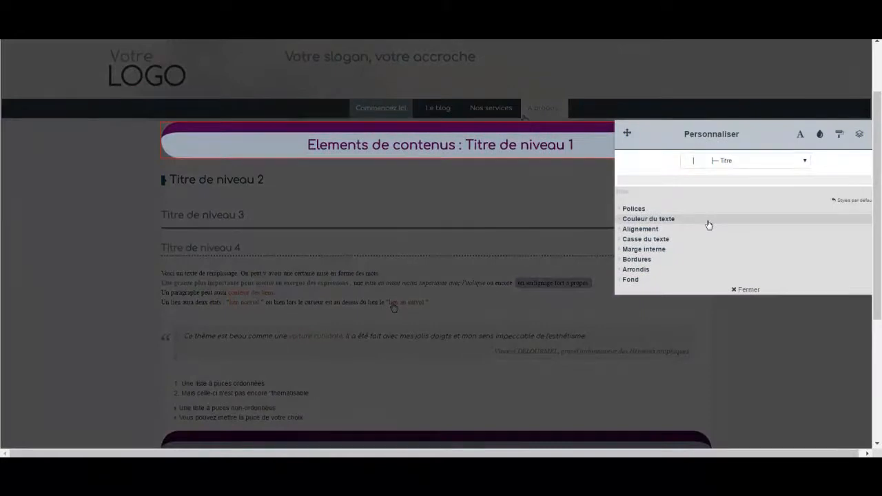
pyautogui.click(714, 259)
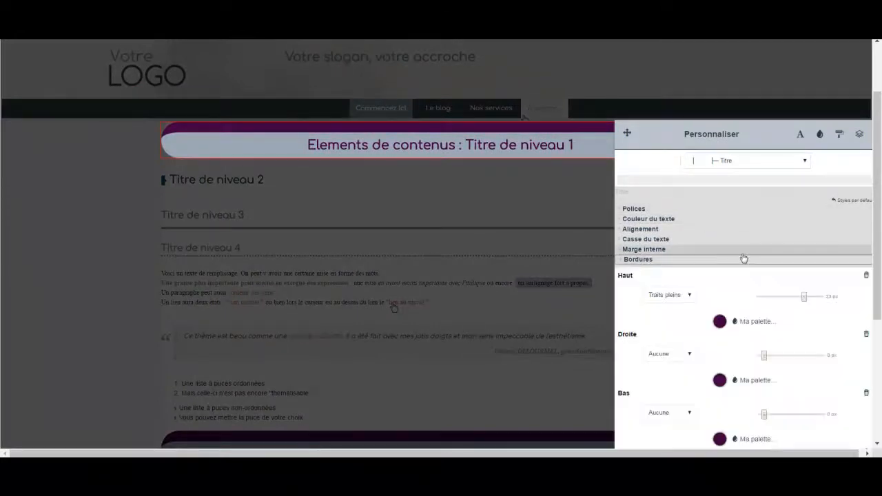
pyautogui.moveTo(804, 298); pyautogui.dragTo(763, 297)
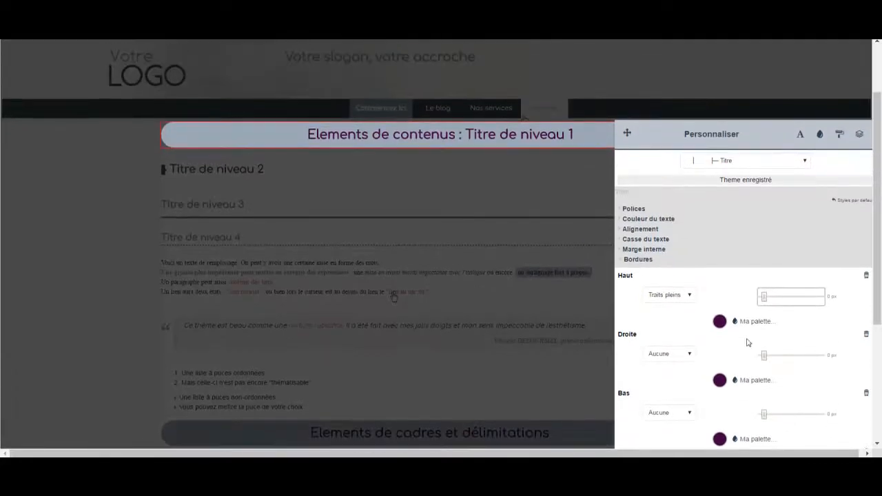
pyautogui.click(95, 186)
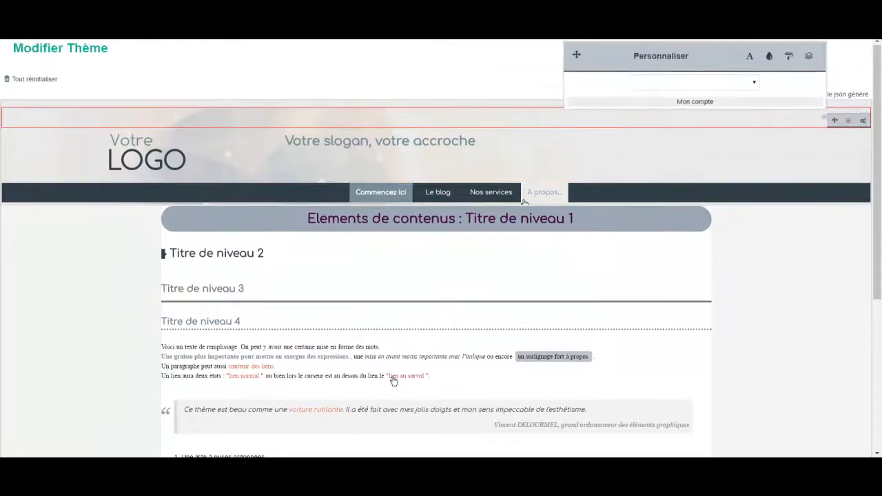
# Lighten the main menu's flat background colour to a medium slate blue and close its style settings
pyautogui.moveTo(576, 54); pyautogui.dragTo(527, 54)
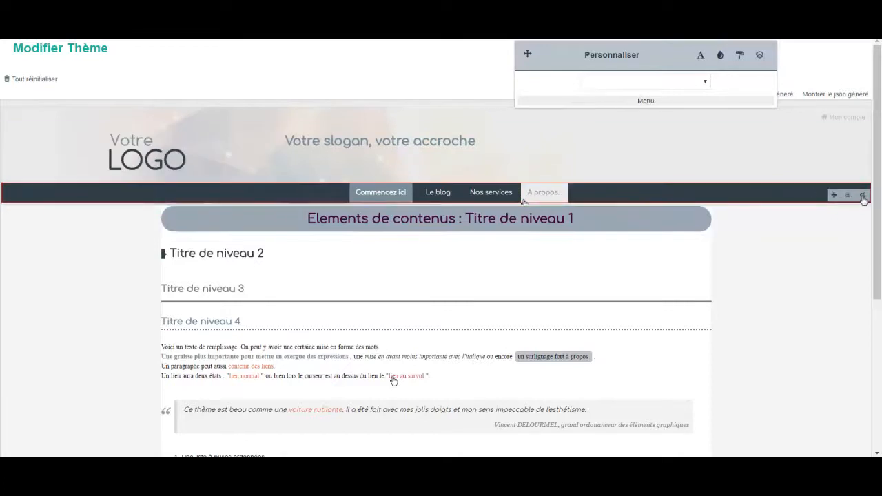
pyautogui.click(863, 196)
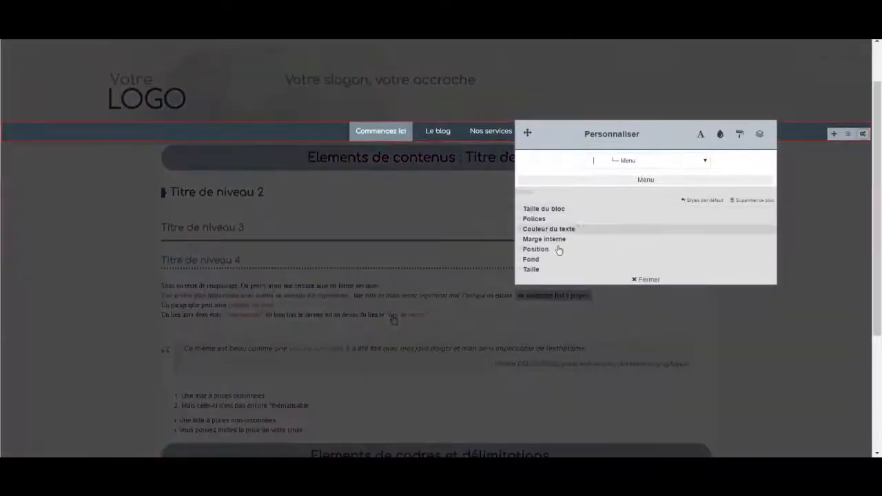
pyautogui.click(536, 260)
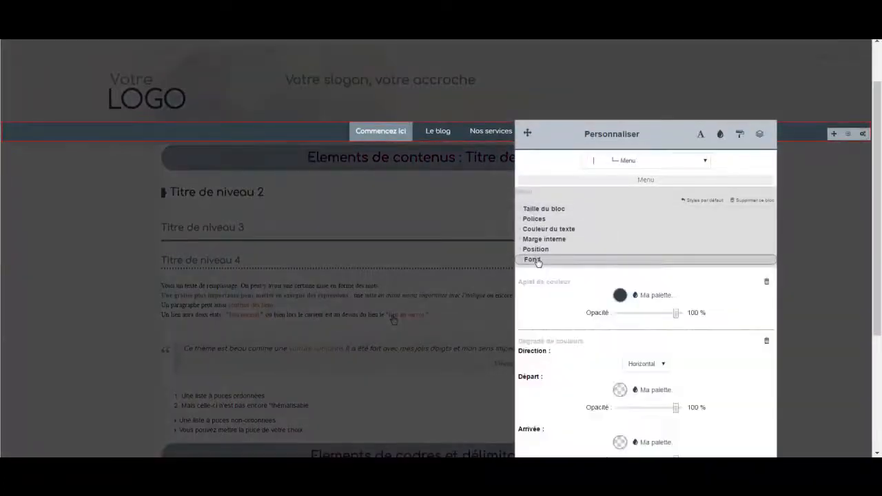
pyautogui.click(620, 295)
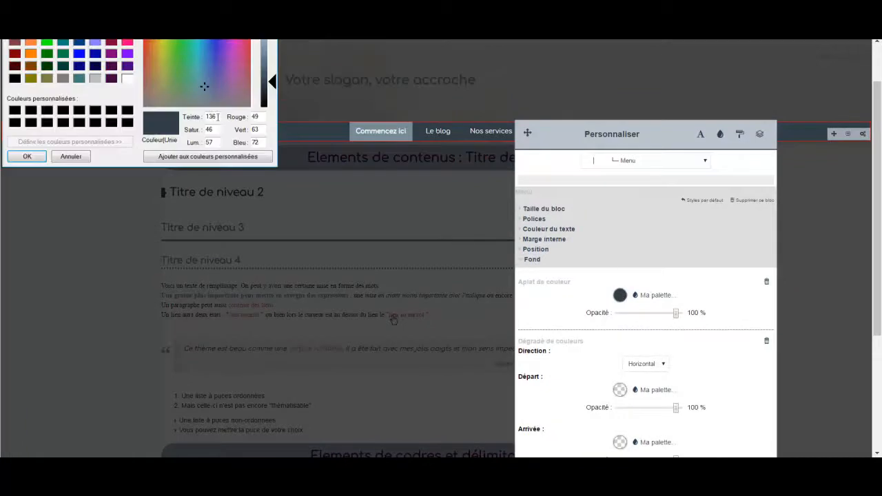
pyautogui.moveTo(273, 81)
pyautogui.mouseDown()
pyautogui.moveTo(273, 54)
pyautogui.moveTo(273, 69)
pyautogui.mouseUp()
pyautogui.click(26, 156)
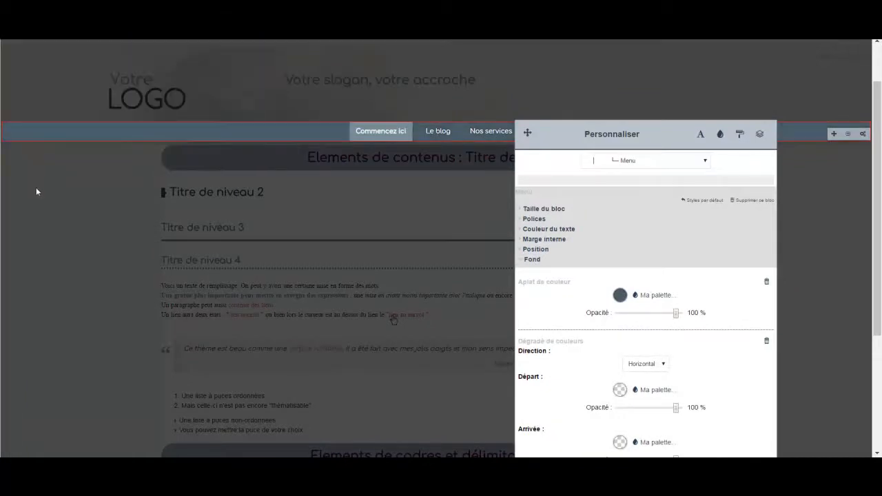
pyautogui.click(407, 103)
pyautogui.click(403, 100)
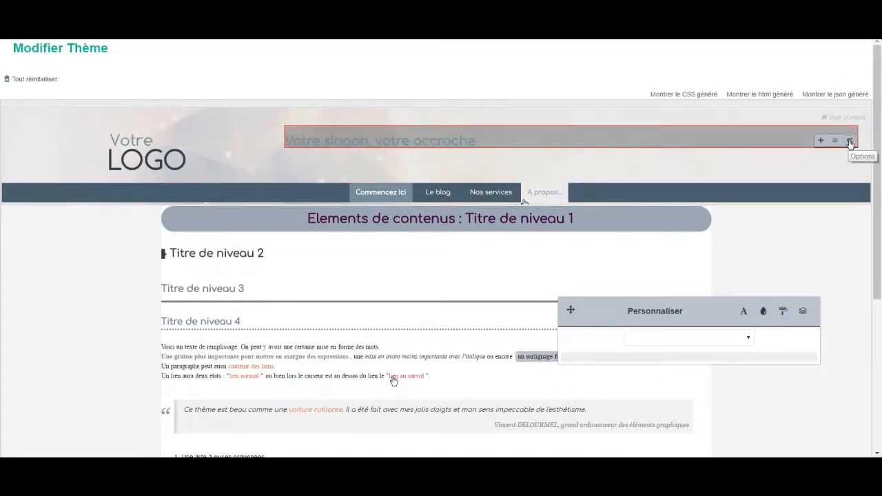
# Delete the slogan block and the logo block from the header, confirming each deletion
pyautogui.click(850, 141)
pyautogui.click(796, 200)
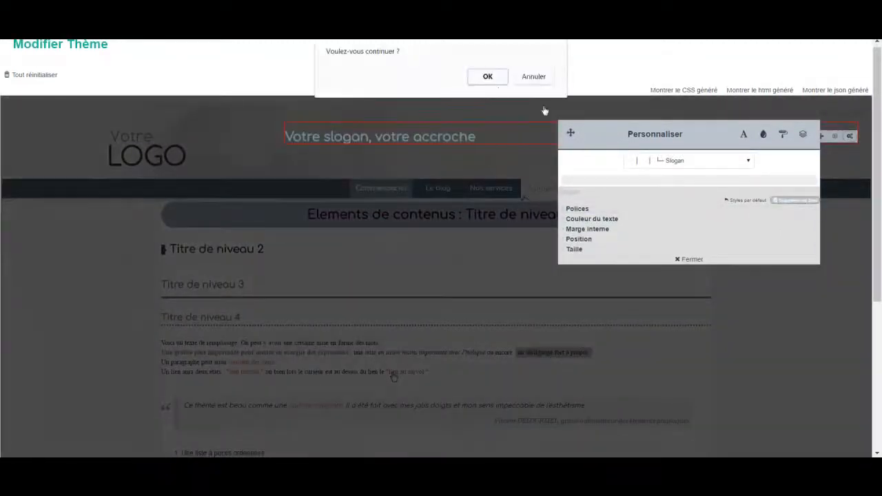
pyautogui.click(487, 76)
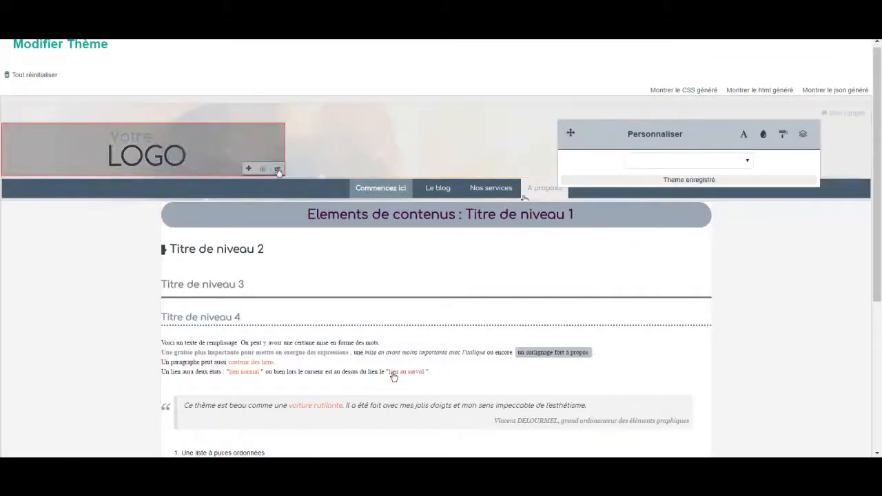
pyautogui.click(278, 171)
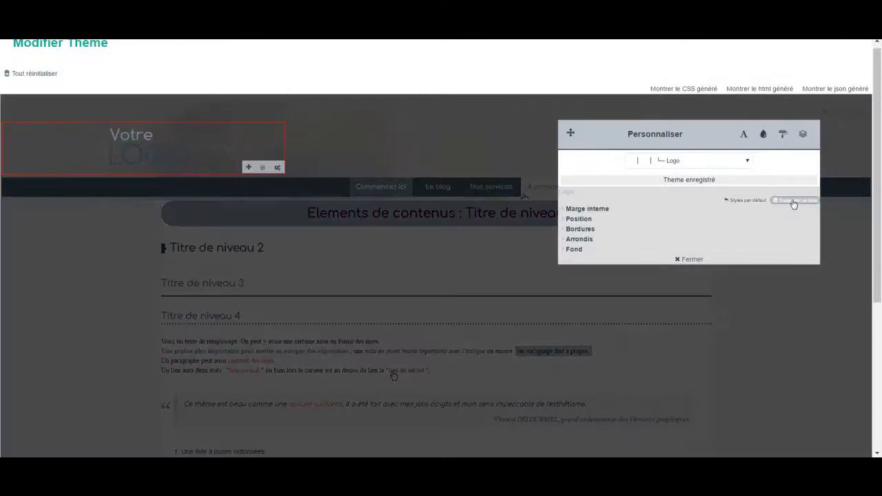
pyautogui.click(794, 200)
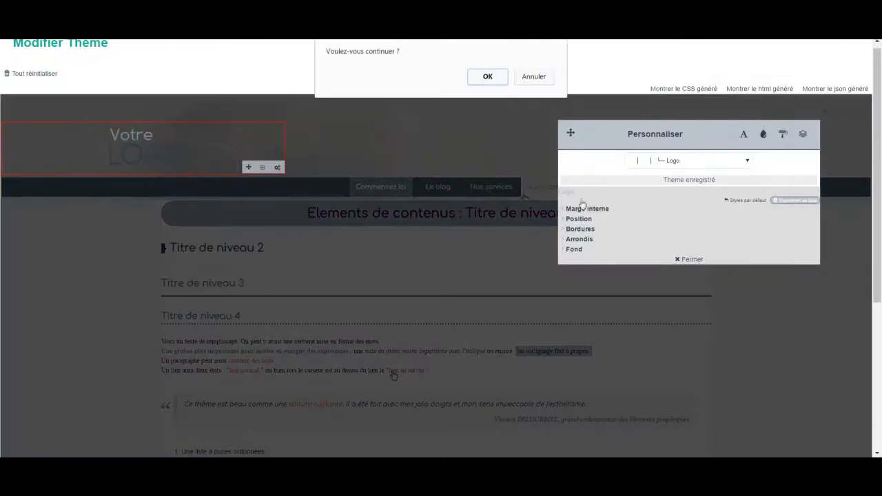
pyautogui.click(487, 76)
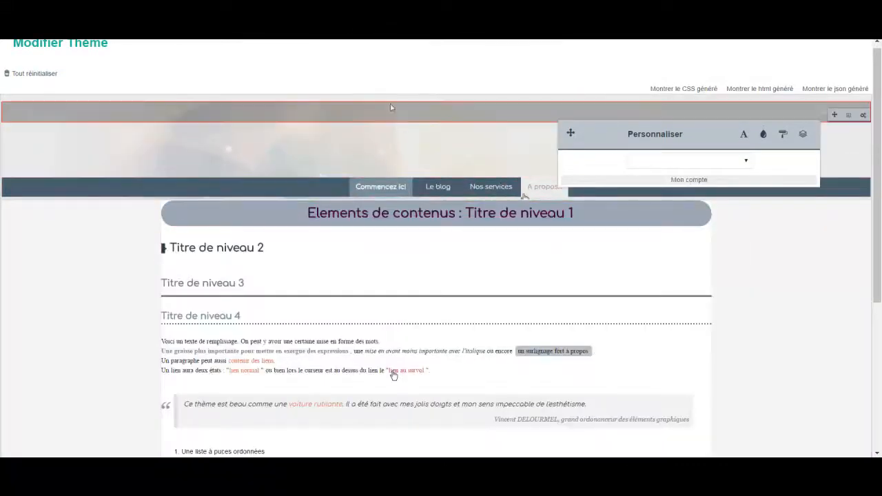
# Delete the Mon compte block and the emptied Ligne 2 row from the header
pyautogui.click(861, 119)
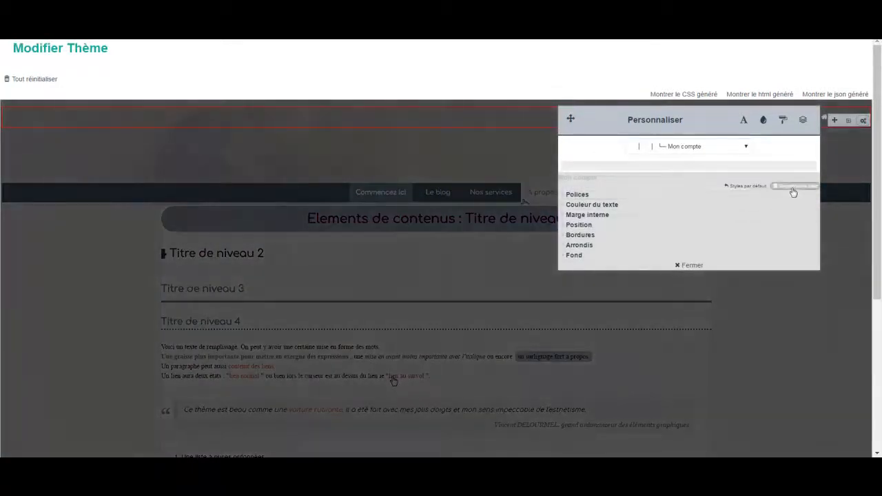
pyautogui.click(793, 186)
pyautogui.click(488, 71)
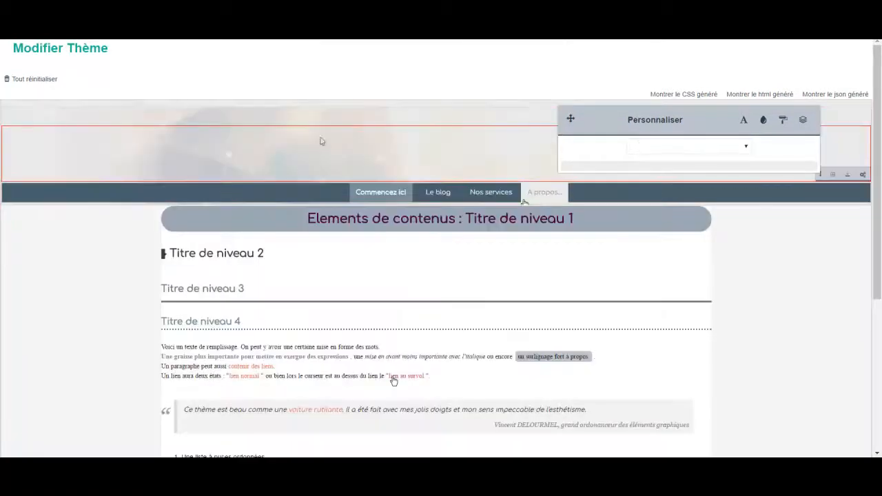
pyautogui.click(862, 174)
pyautogui.click(734, 201)
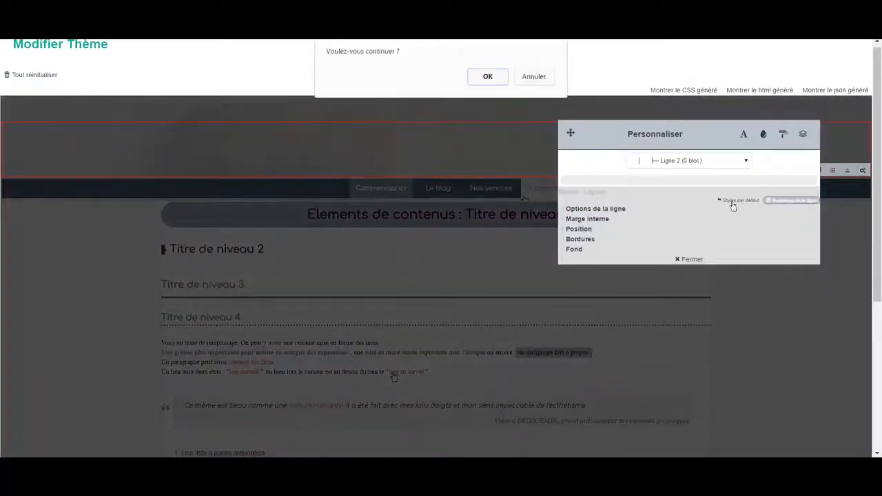
pyautogui.click(487, 73)
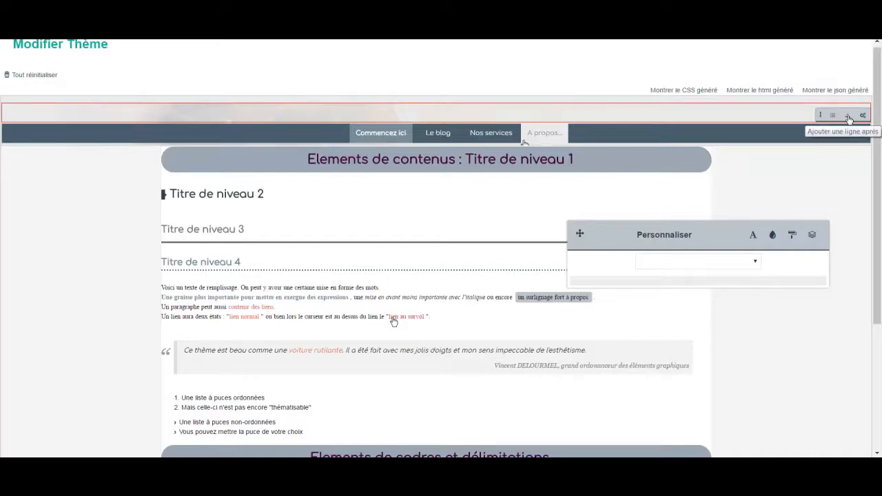
# Add a new row to the header and move it above the main menu
pyautogui.click(848, 116)
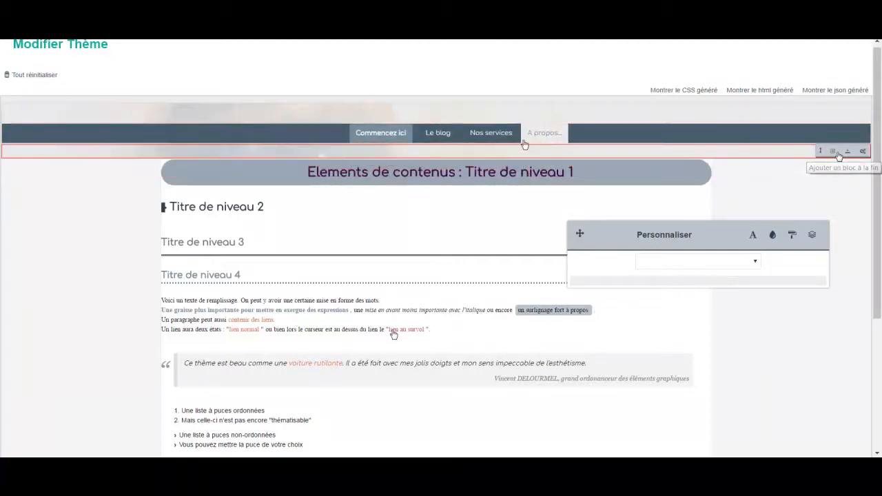
pyautogui.moveTo(820, 152); pyautogui.dragTo(817, 128)
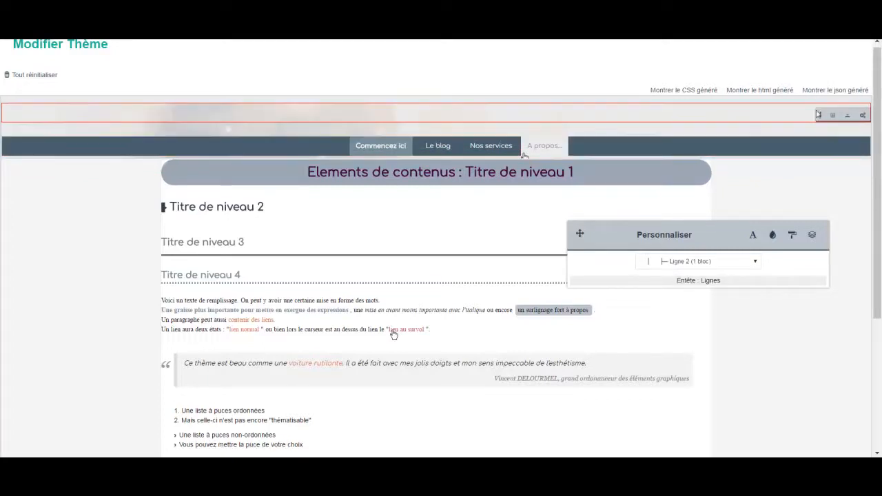
# Add an empty block to the header's first row, keeping the 1 seule colonne layout, and close the row settings
pyautogui.click(863, 117)
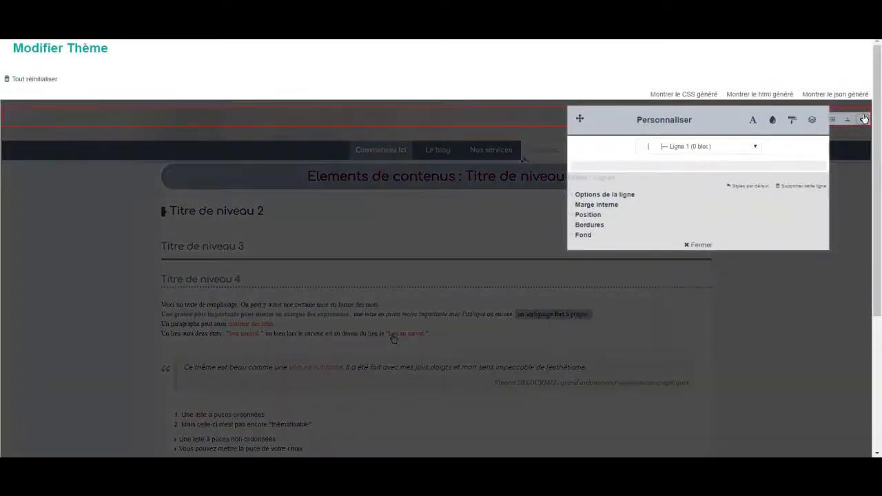
pyautogui.click(630, 196)
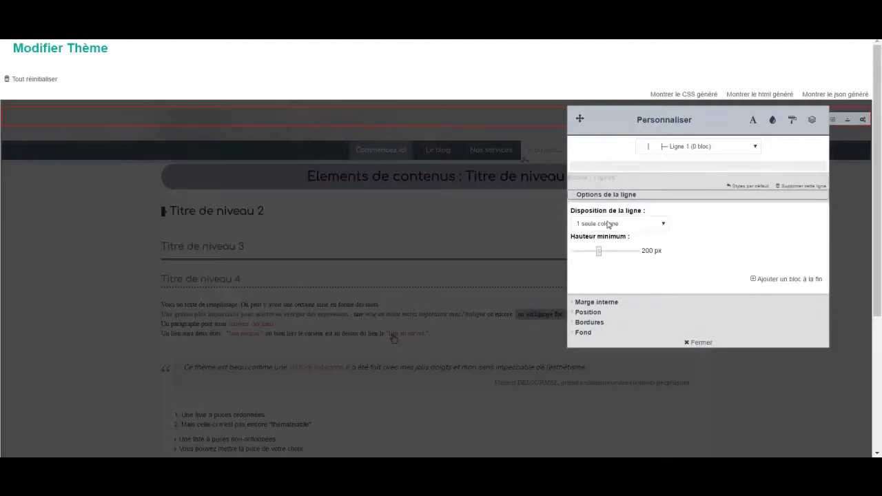
pyautogui.click(654, 226)
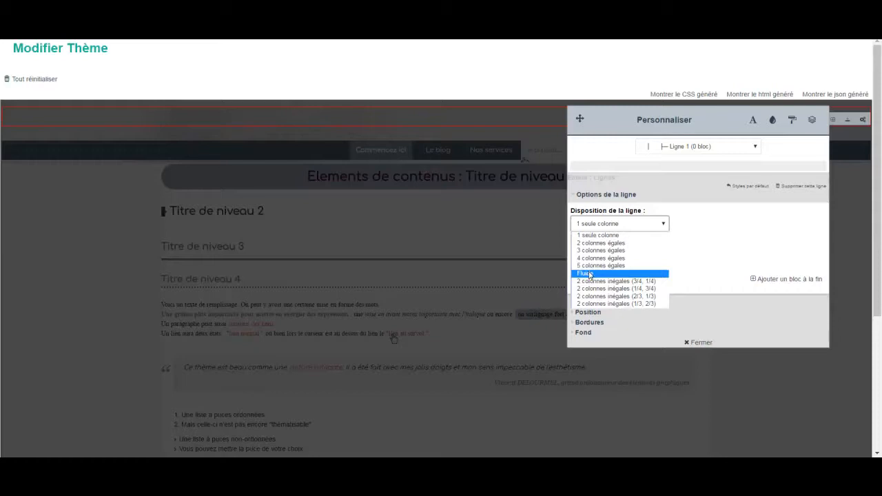
pyautogui.click(769, 280)
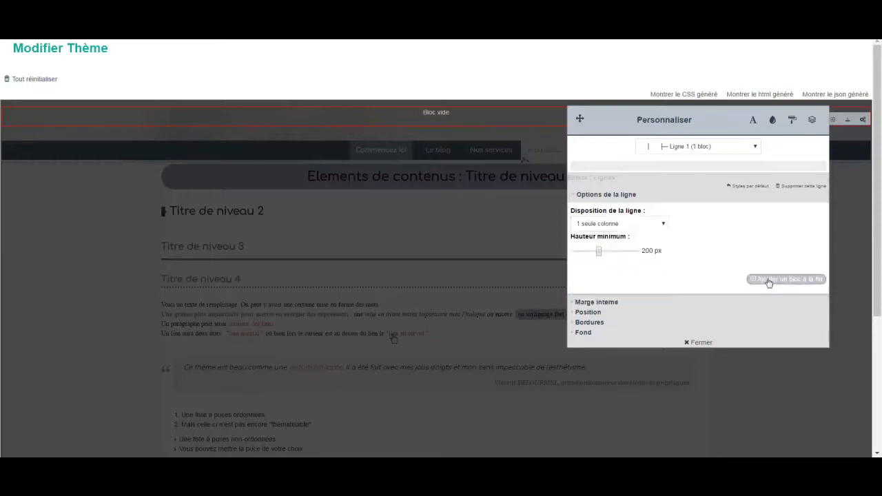
pyautogui.click(460, 112)
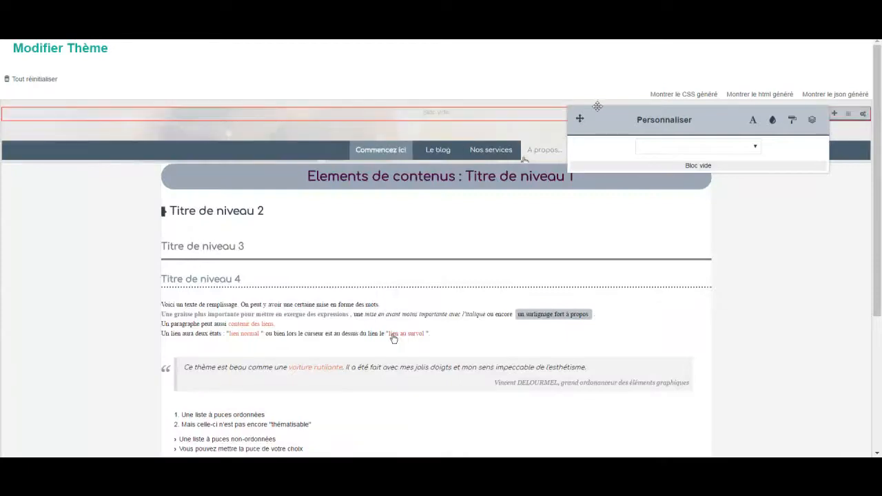
# Set the block type of the empty block in the first header row to Mon compte
pyautogui.moveTo(597, 106); pyautogui.dragTo(595, 164)
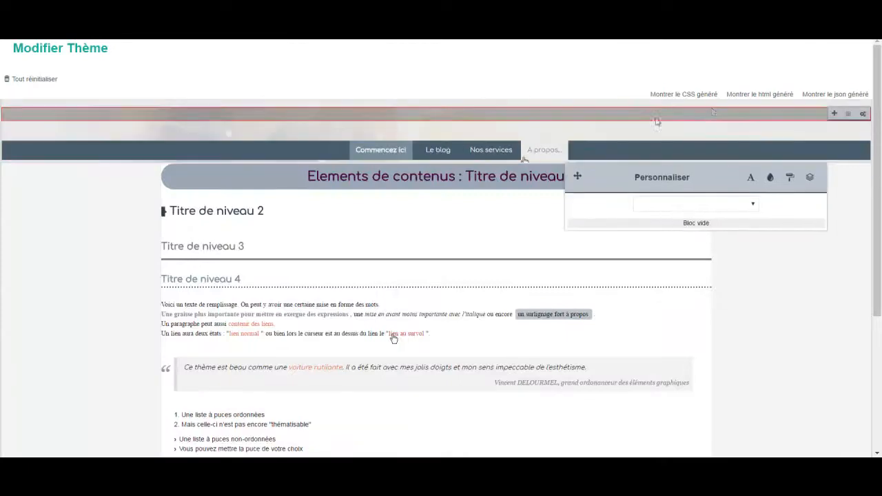
pyautogui.click(862, 115)
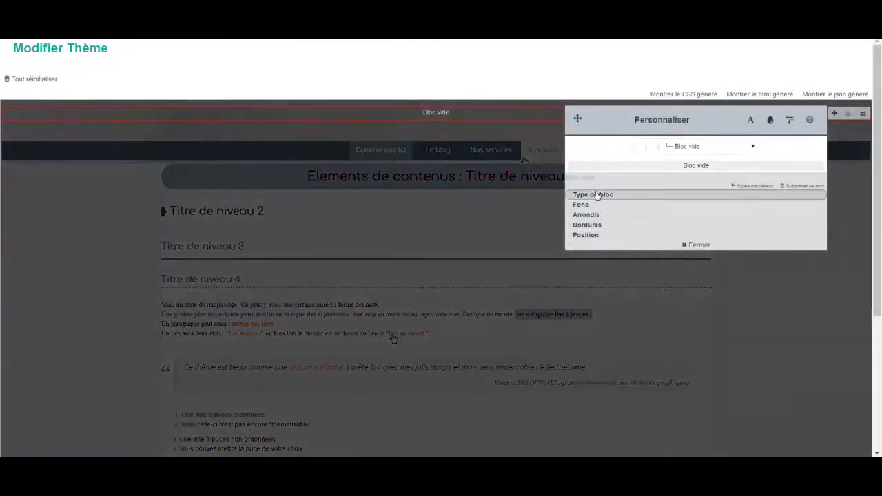
pyautogui.click(593, 194)
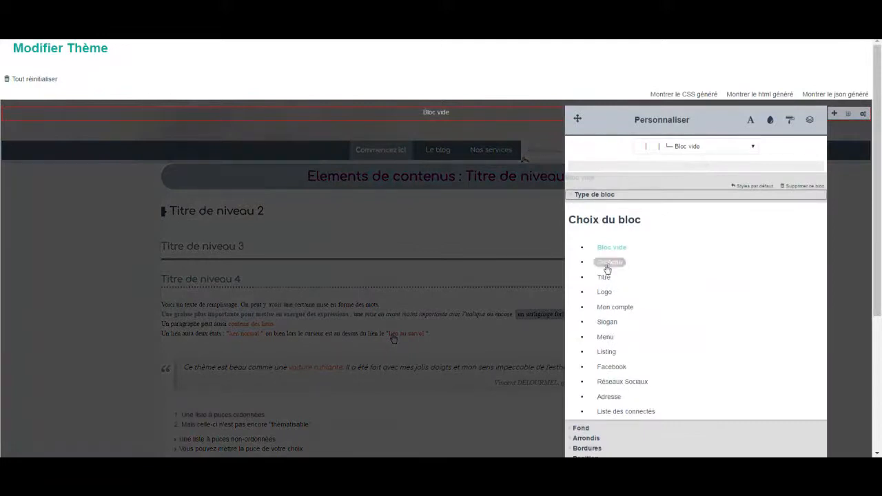
pyautogui.click(614, 308)
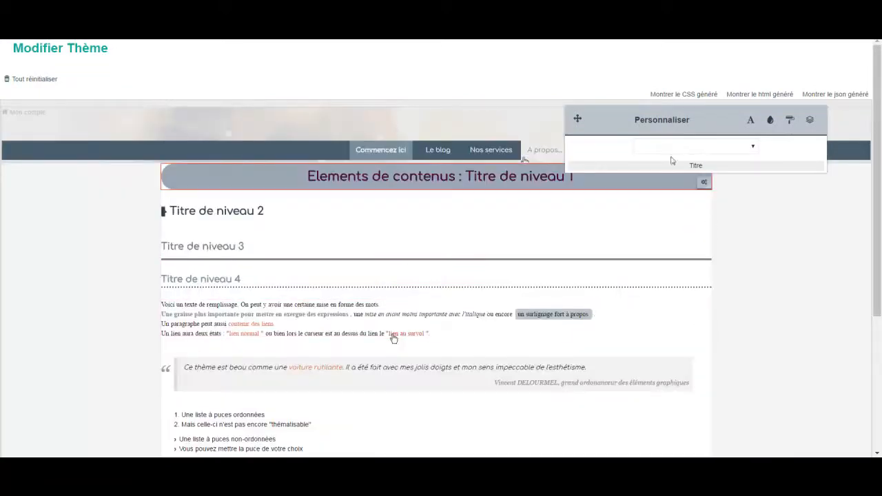
# Set the Mon compte block's text colour to dark purple and close its style settings
pyautogui.moveTo(704, 113); pyautogui.dragTo(711, 194)
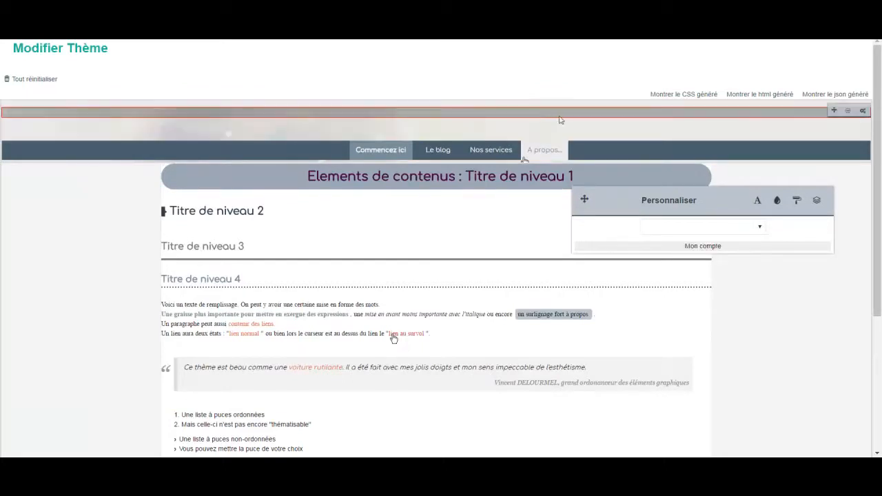
pyautogui.click(850, 115)
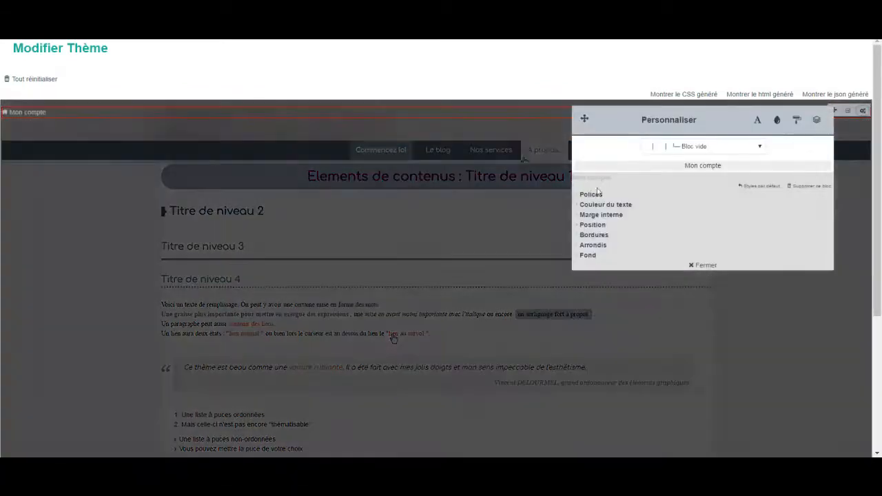
pyautogui.click(591, 195)
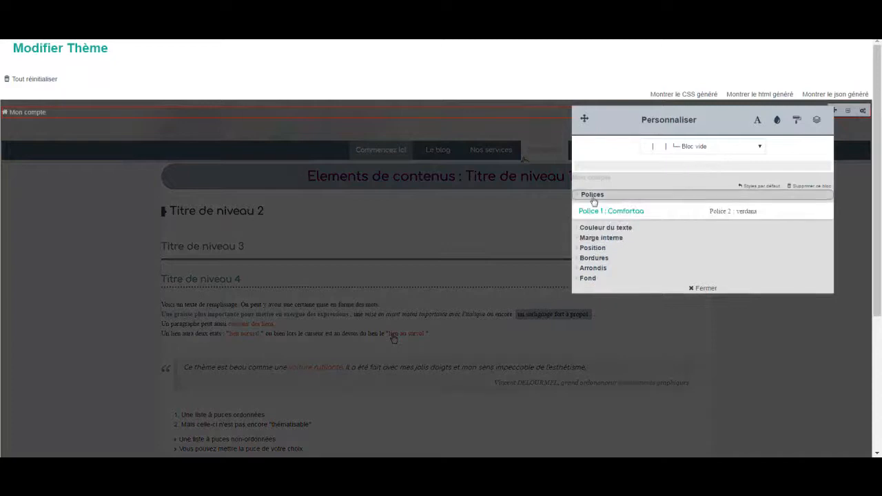
pyautogui.click(595, 232)
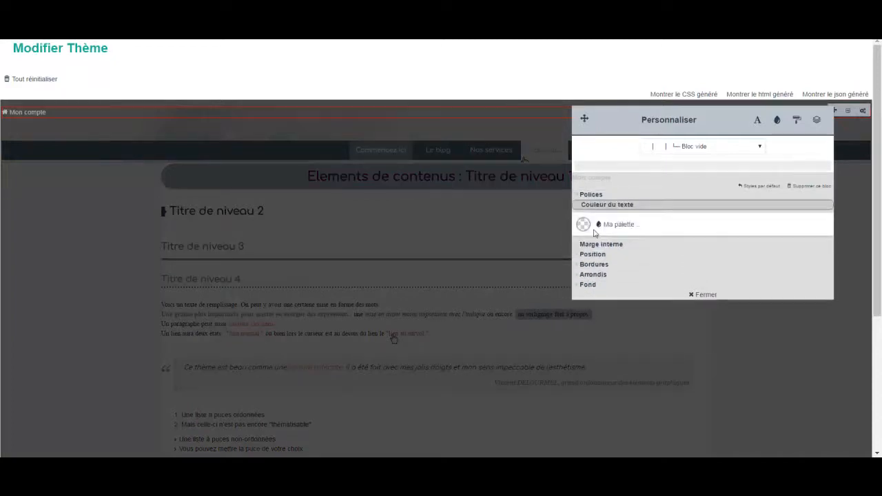
pyautogui.click(583, 224)
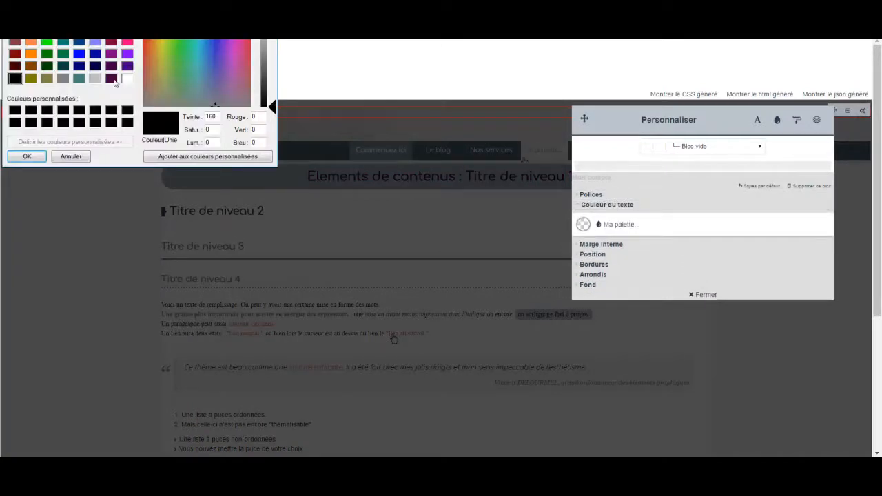
pyautogui.click(111, 78)
pyautogui.click(27, 156)
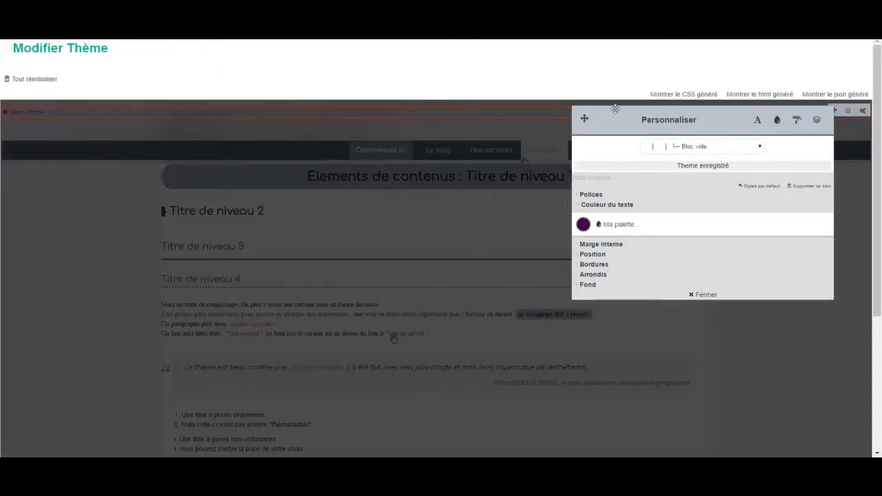
pyautogui.moveTo(615, 110); pyautogui.dragTo(595, 167)
pyautogui.click(511, 115)
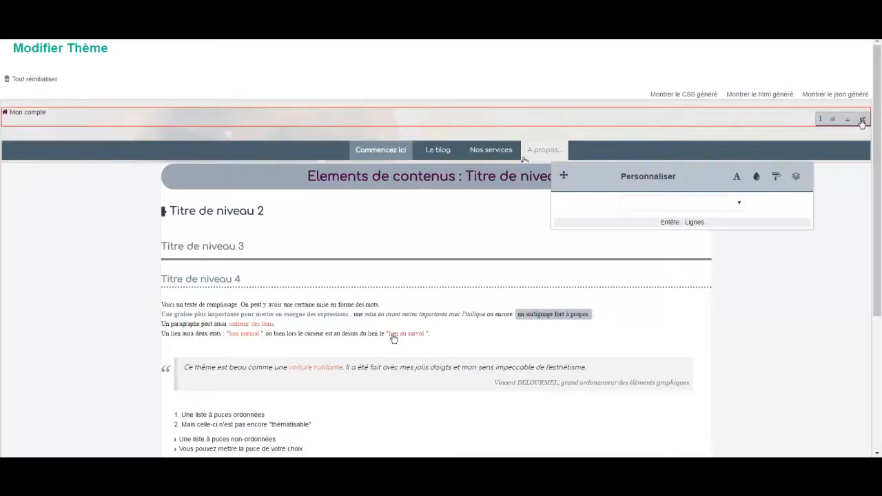
# Set the content position of the header's first row to middle right
pyautogui.click(863, 120)
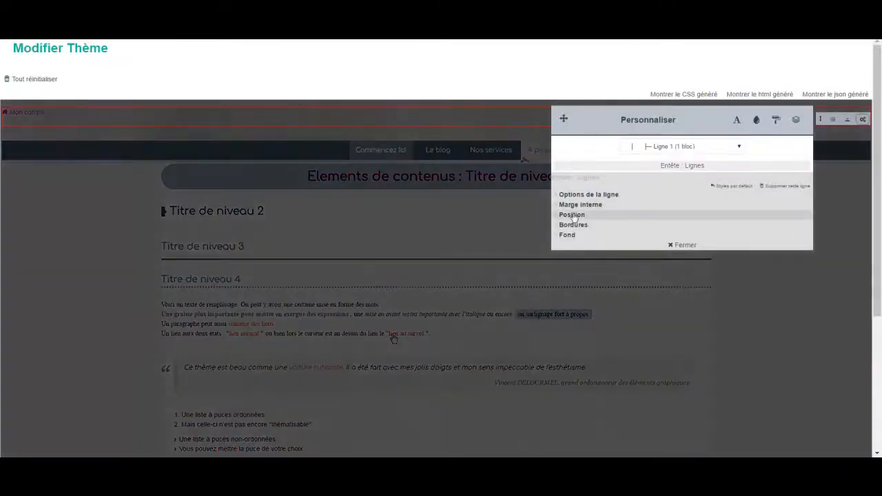
pyautogui.click(644, 215)
pyautogui.click(769, 241)
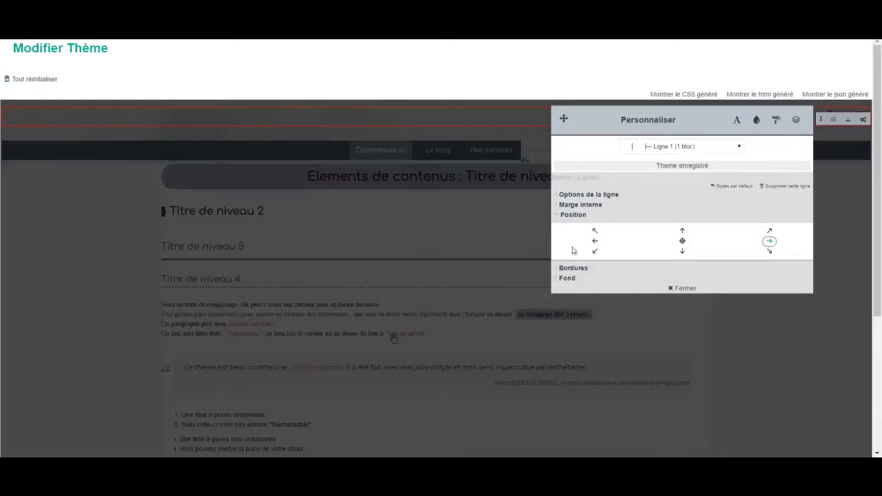
# Set the right inner margin of the header's first row to about 61 px and close the row settings
pyautogui.click(581, 205)
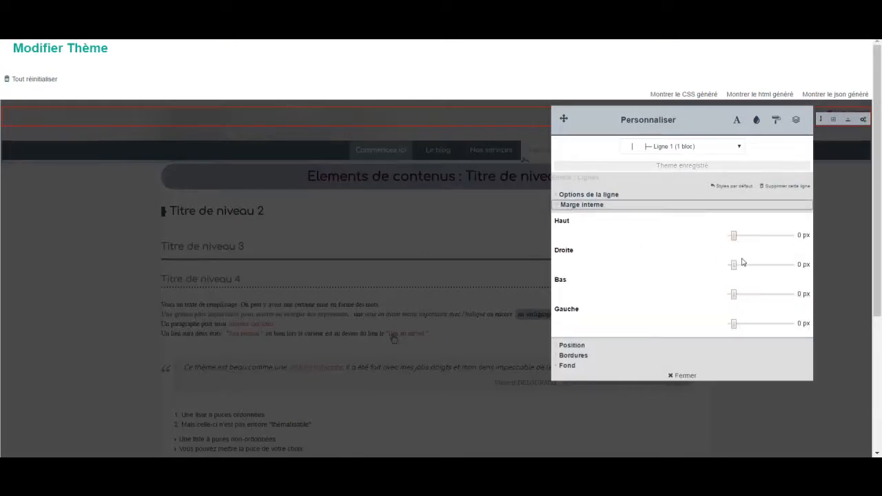
pyautogui.moveTo(734, 265); pyautogui.dragTo(768, 269)
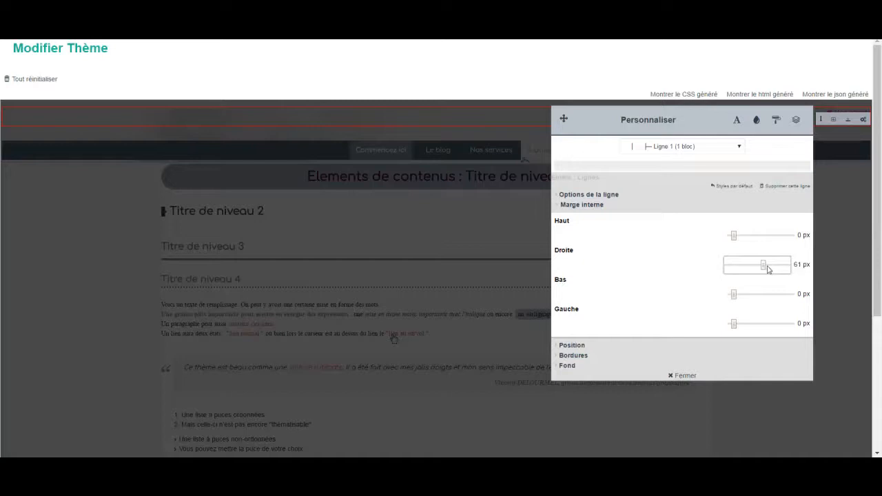
pyautogui.click(844, 217)
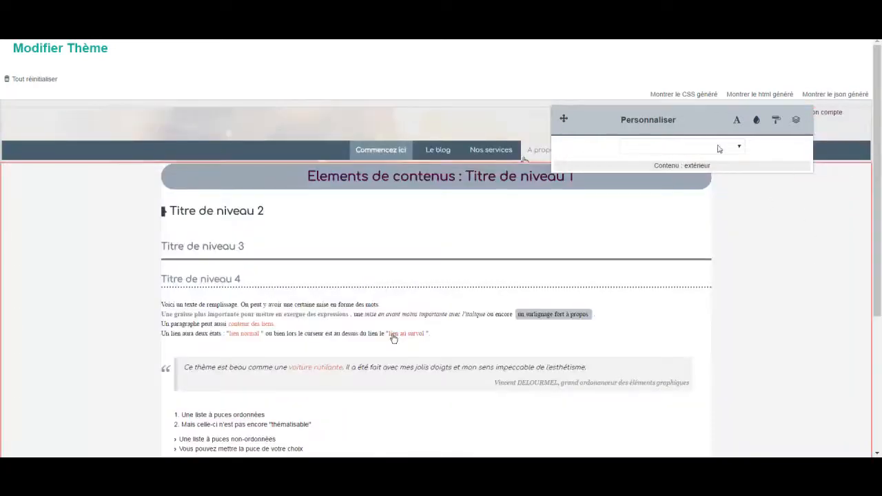
pyautogui.click(802, 122)
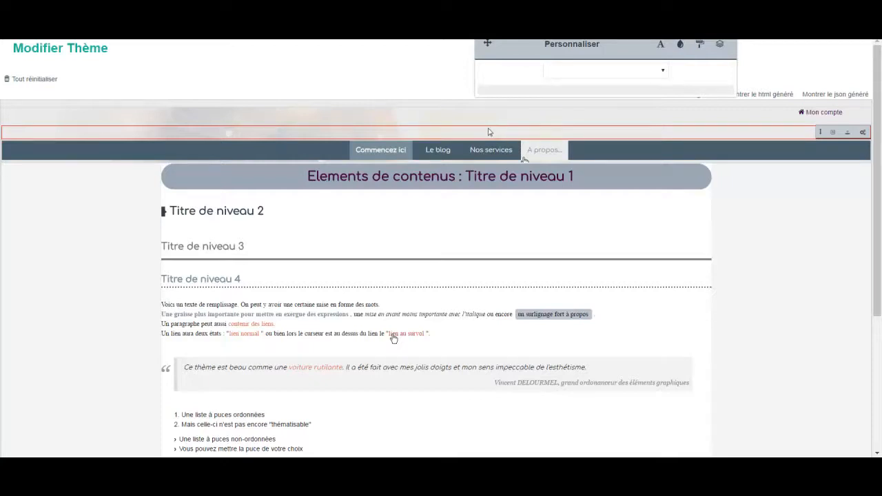
# Set the layout of the empty header row above the menu to 3 colonnes égales
pyautogui.click(862, 131)
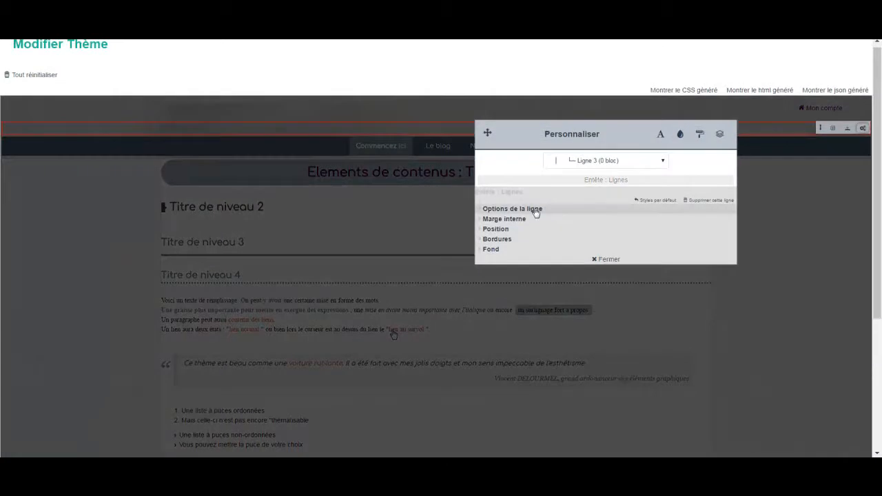
pyautogui.click(536, 210)
pyautogui.click(529, 239)
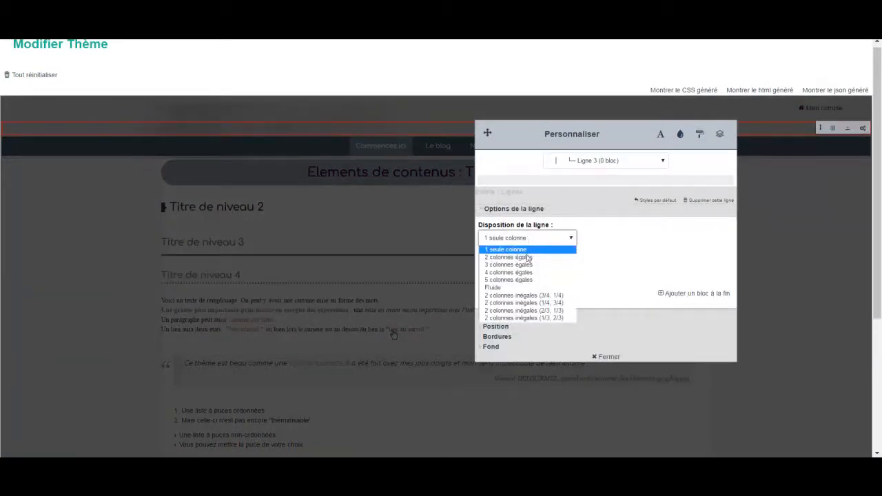
pyautogui.click(527, 265)
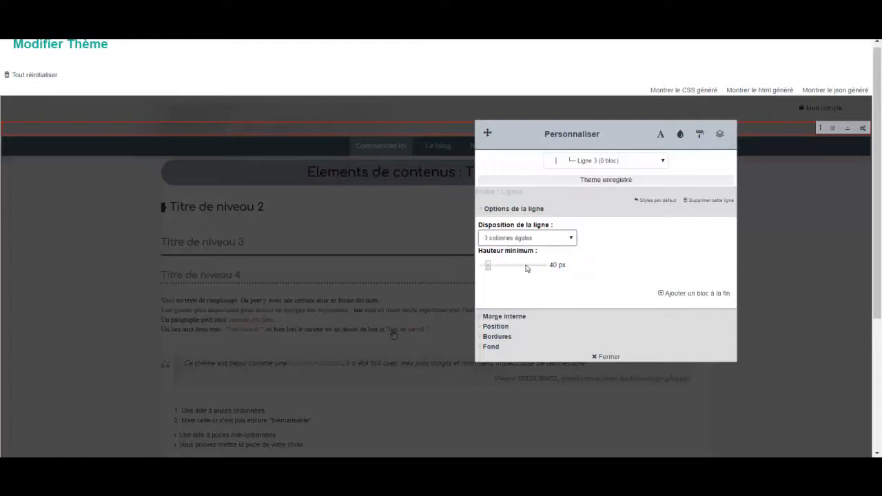
# Add three empty blocks to the three-column header row and close the row settings
pyautogui.click(660, 295)
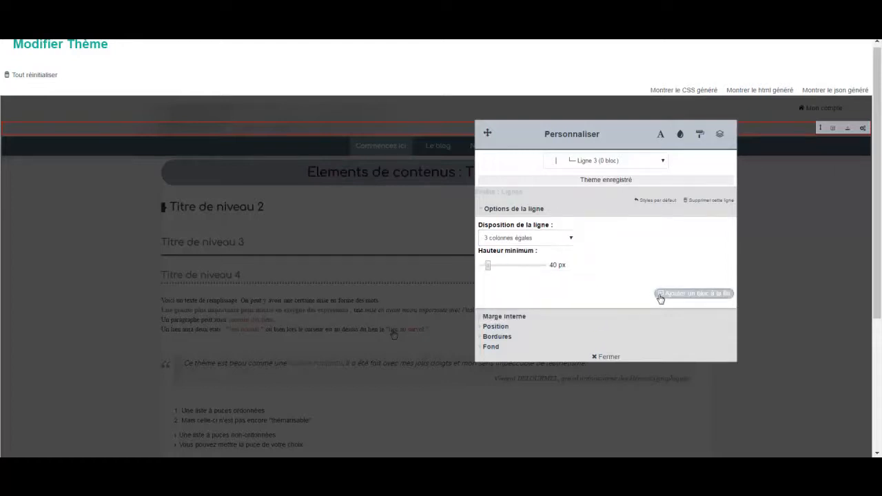
pyautogui.click(660, 295)
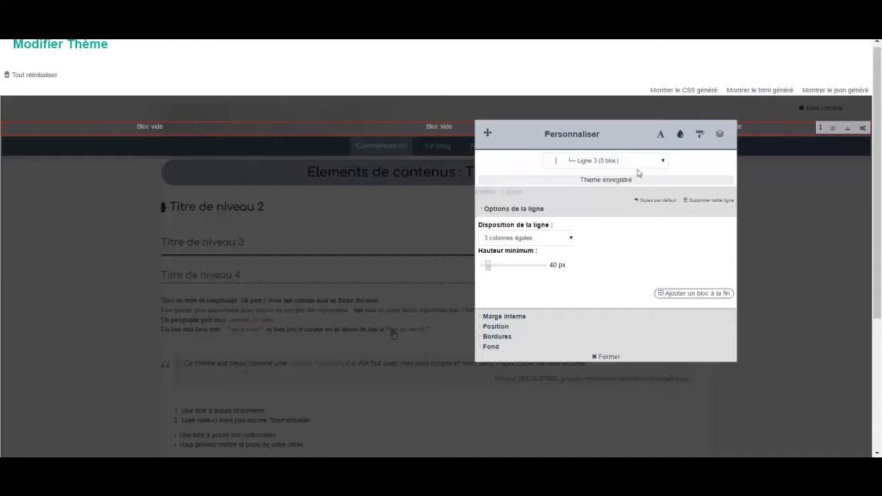
pyautogui.moveTo(622, 126); pyautogui.dragTo(655, 193)
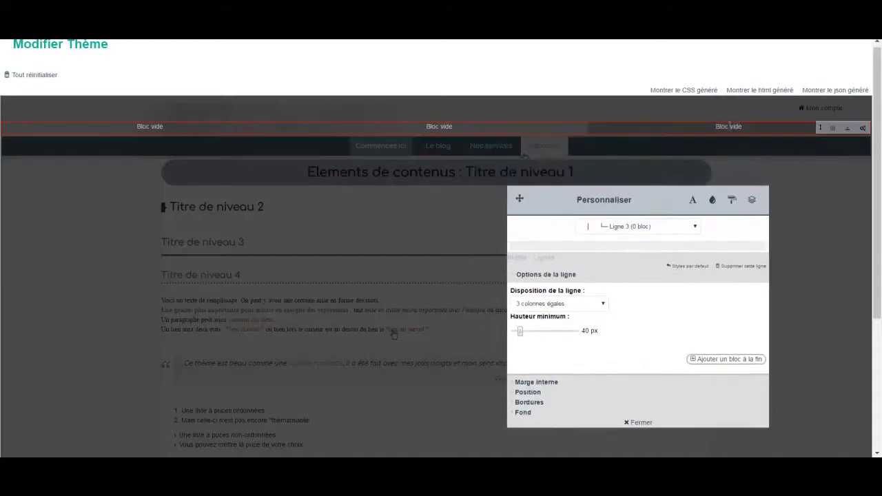
pyautogui.click(99, 199)
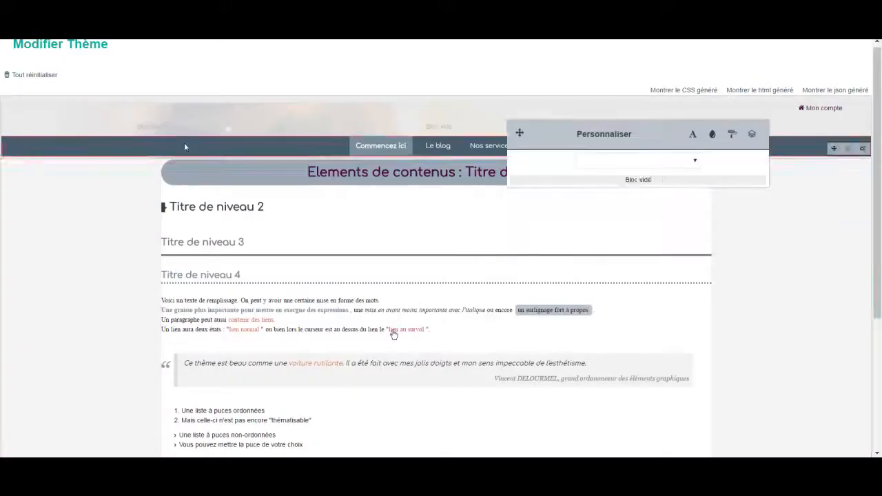
# Set the block type of the middle empty block in the three-column row to Slogan
pyautogui.moveTo(538, 128); pyautogui.dragTo(552, 214)
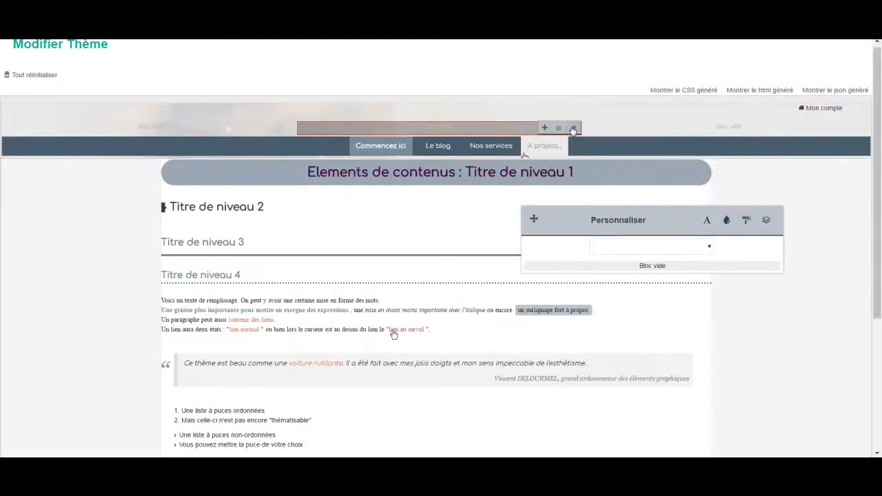
pyautogui.click(571, 128)
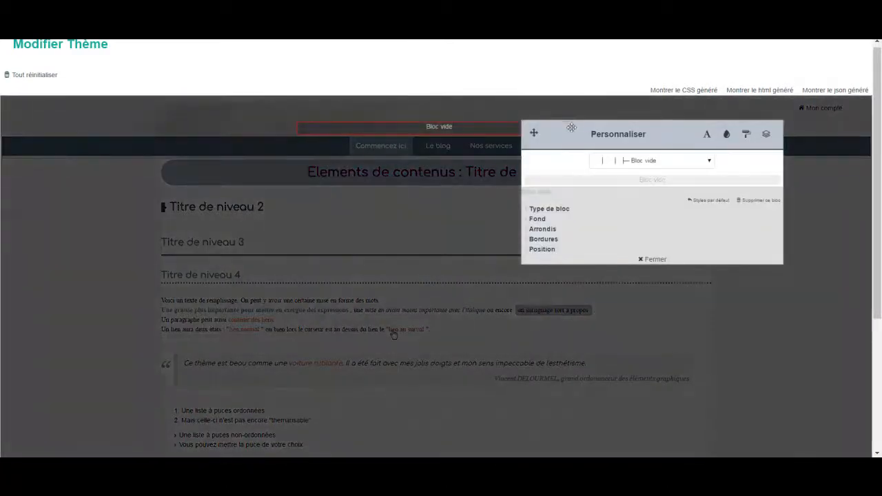
pyautogui.click(561, 212)
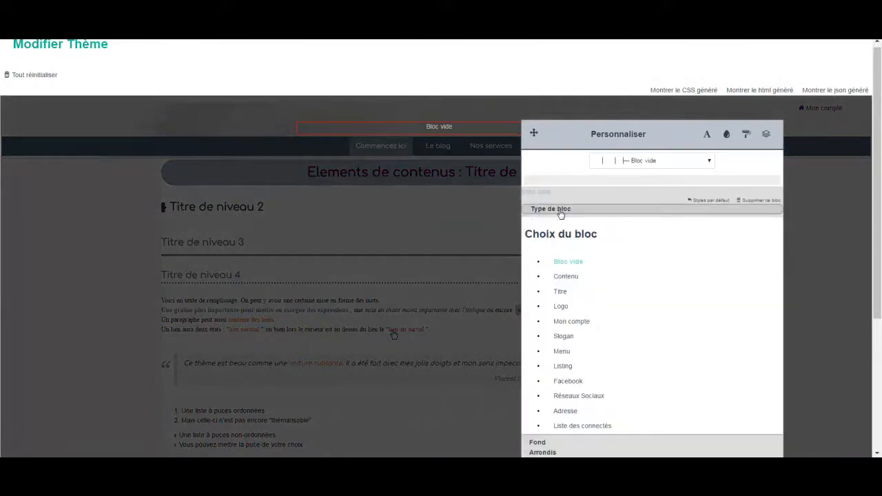
pyautogui.click(565, 336)
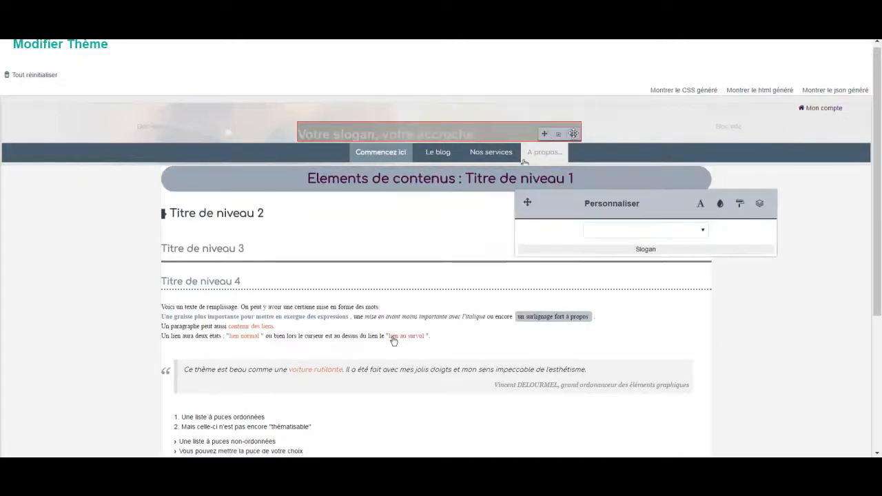
# Set the slogan block's text colour to dark purple (Rouge 64, Vert 0, Bleu 64)
pyautogui.click(571, 135)
pyautogui.click(549, 221)
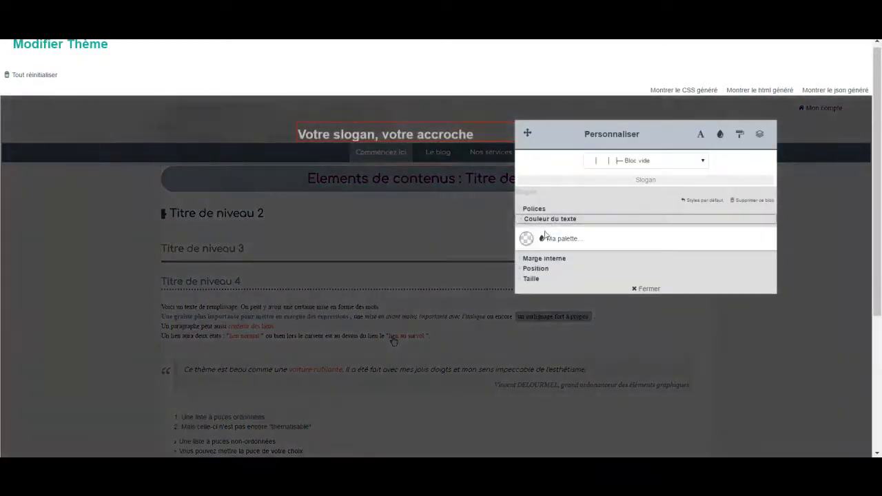
pyautogui.click(526, 239)
pyautogui.click(110, 79)
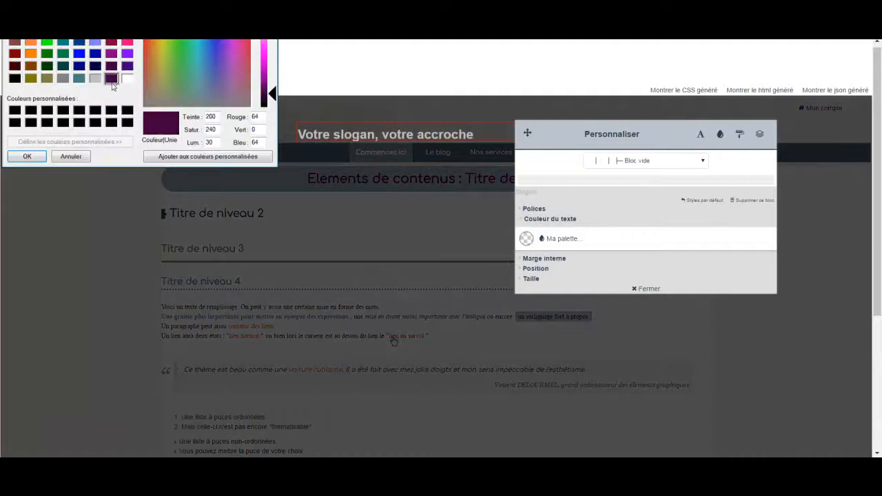
pyautogui.click(27, 157)
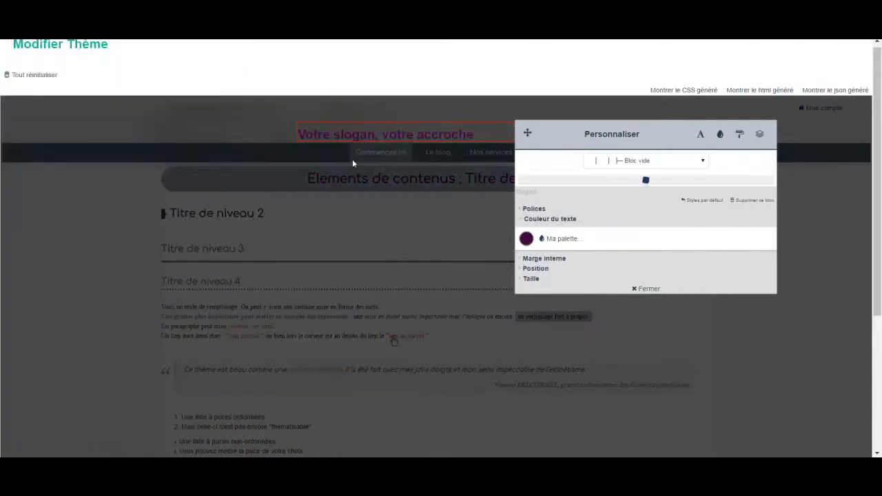
# Set the right-hand empty block's type to Contenu and open its content for editing
pyautogui.click(561, 208)
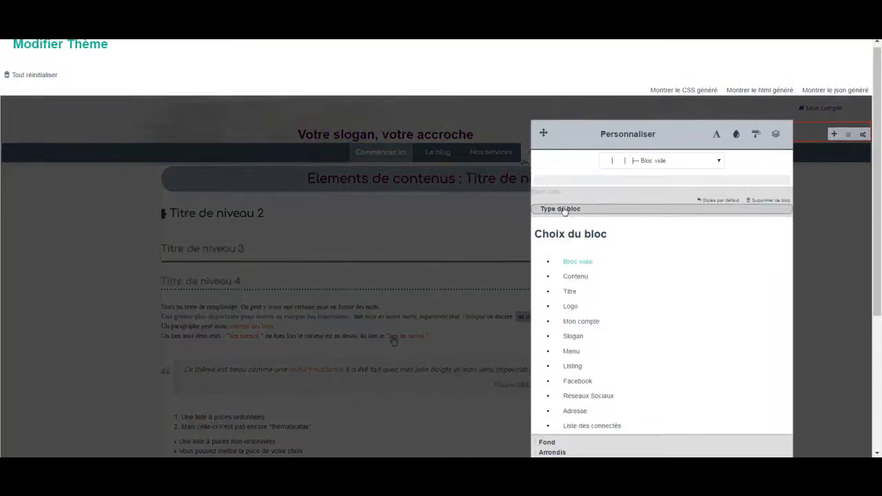
pyautogui.click(574, 276)
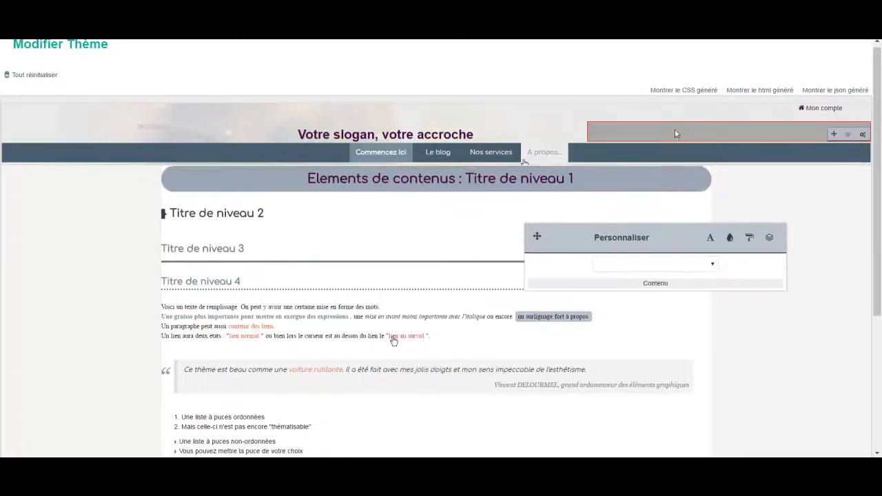
pyautogui.click(861, 134)
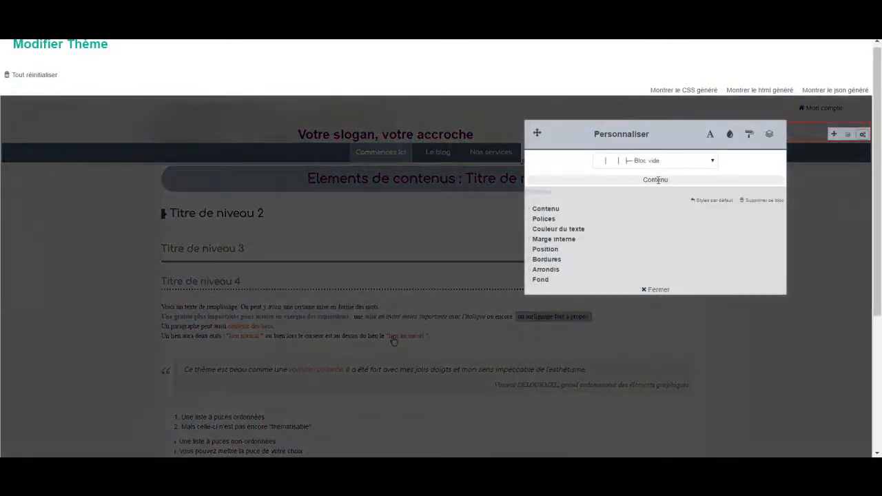
pyautogui.click(623, 208)
pyautogui.click(624, 228)
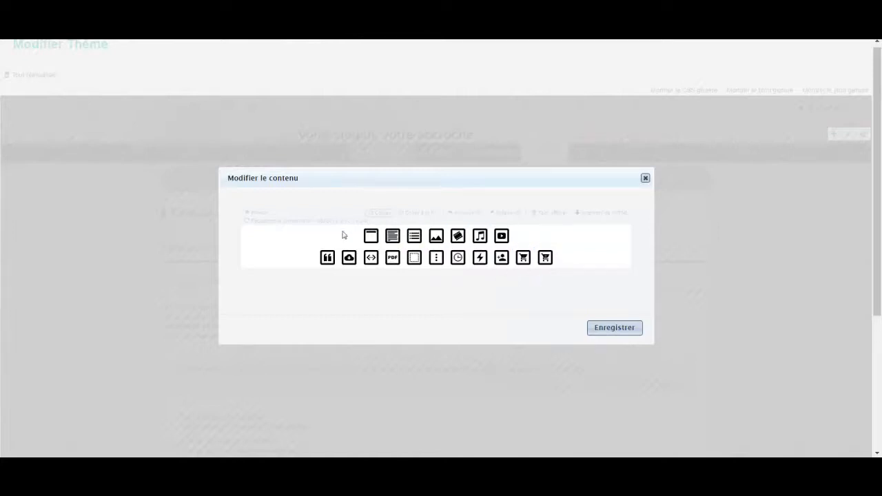
# Insert a video element into the block's content and set its height to 120
pyautogui.click(459, 236)
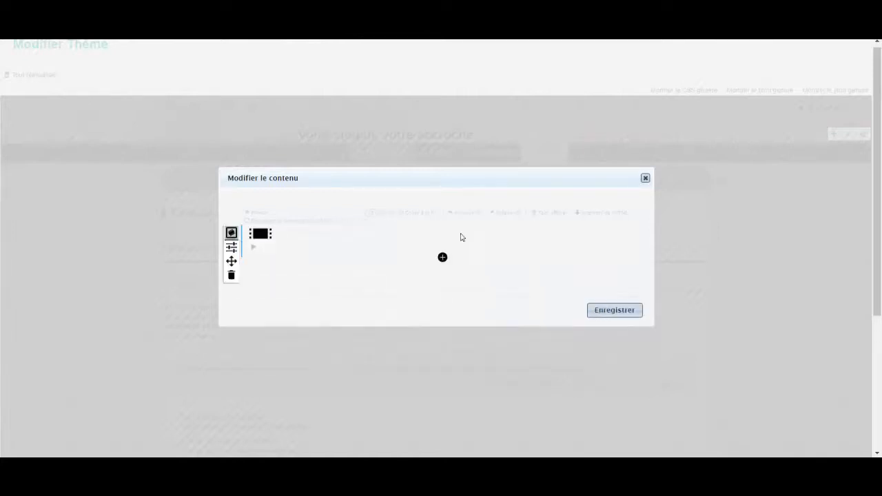
pyautogui.click(231, 247)
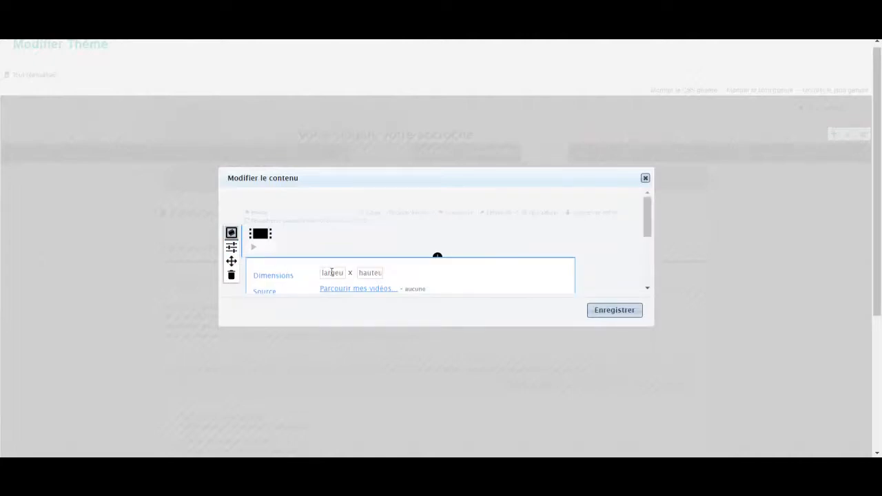
pyautogui.click(365, 274)
pyautogui.write('120')
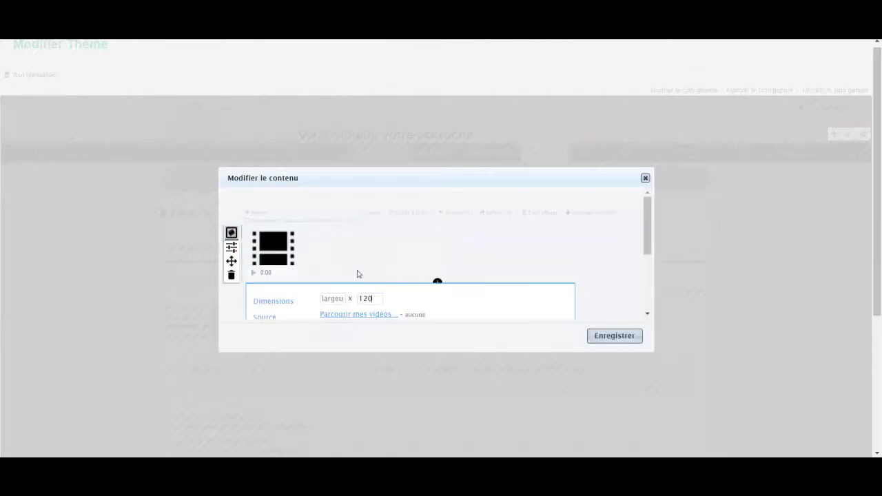
# Choose the Zerudi intro video from the videos folder as the source and save the content
pyautogui.click(327, 316)
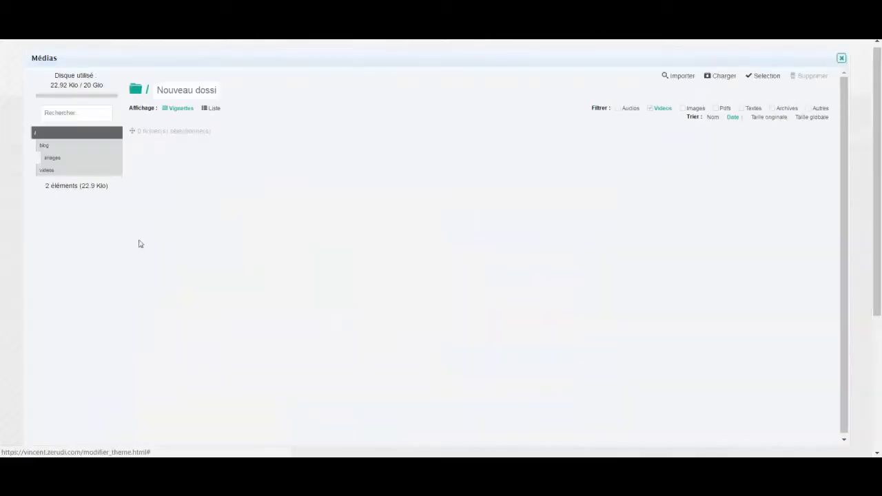
pyautogui.click(44, 169)
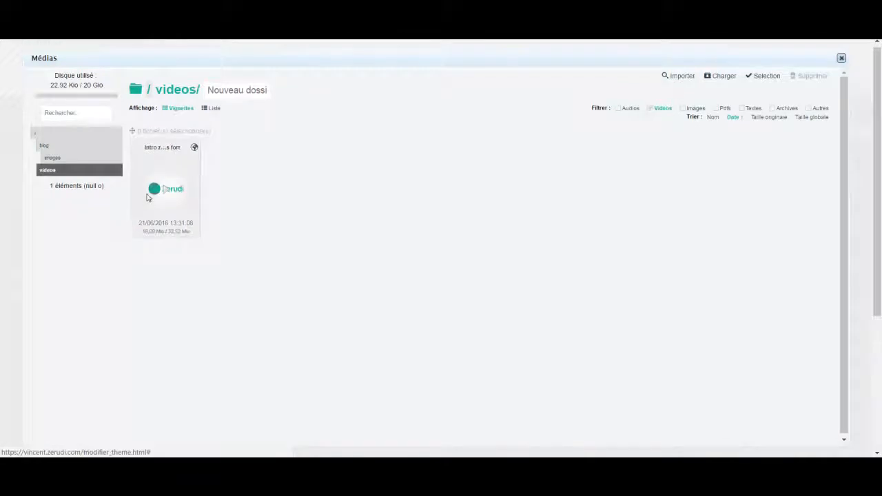
pyautogui.click(147, 198)
pyautogui.click(593, 336)
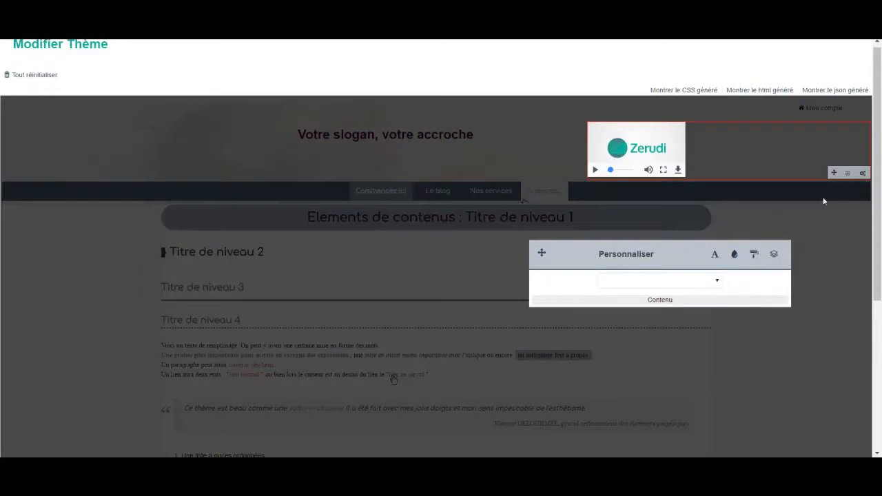
# Centre the video horizontally and vertically in its header block and close the block settings
pyautogui.click(862, 173)
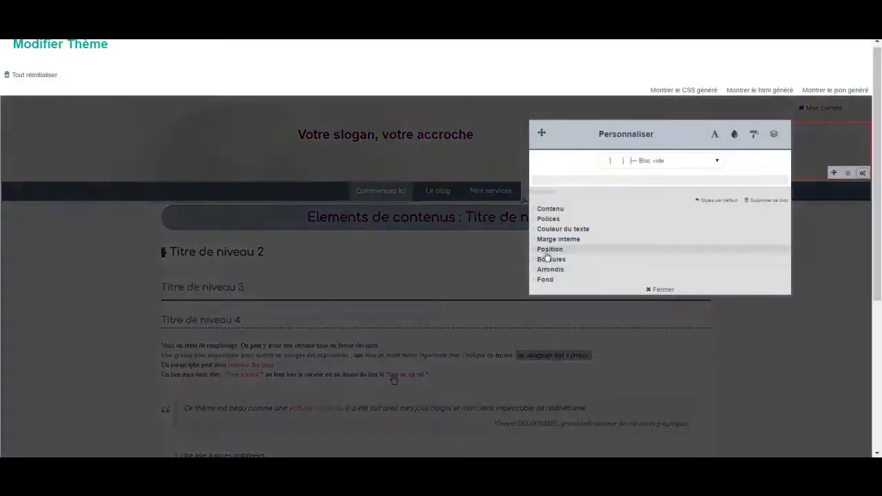
pyautogui.click(550, 248)
pyautogui.click(817, 268)
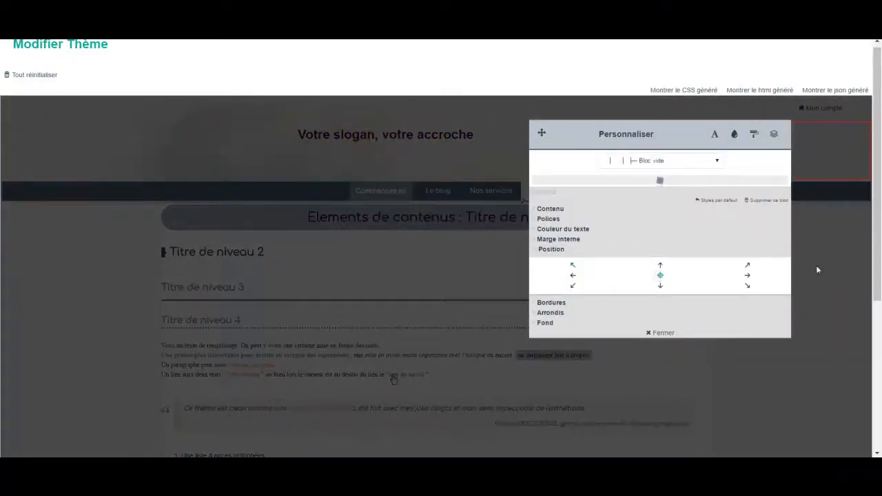
# Centre the slogan horizontally and vertically in the middle header block and close its settings
pyautogui.click(670, 135)
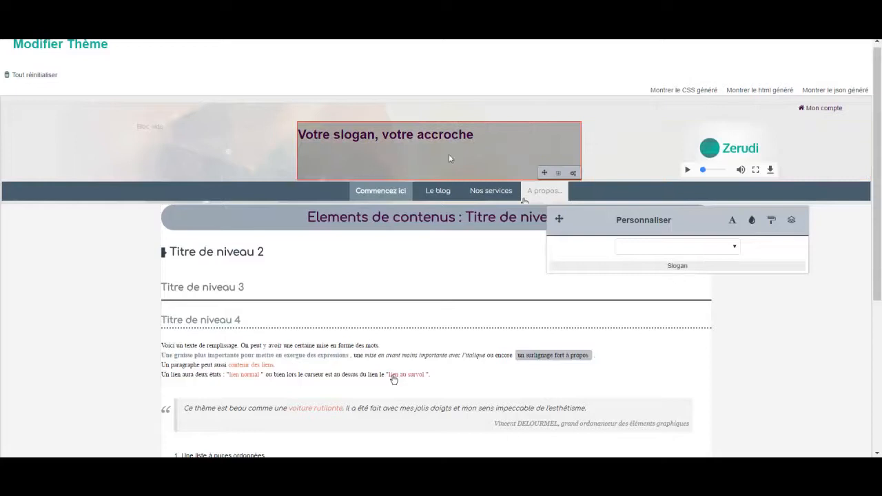
pyautogui.click(571, 174)
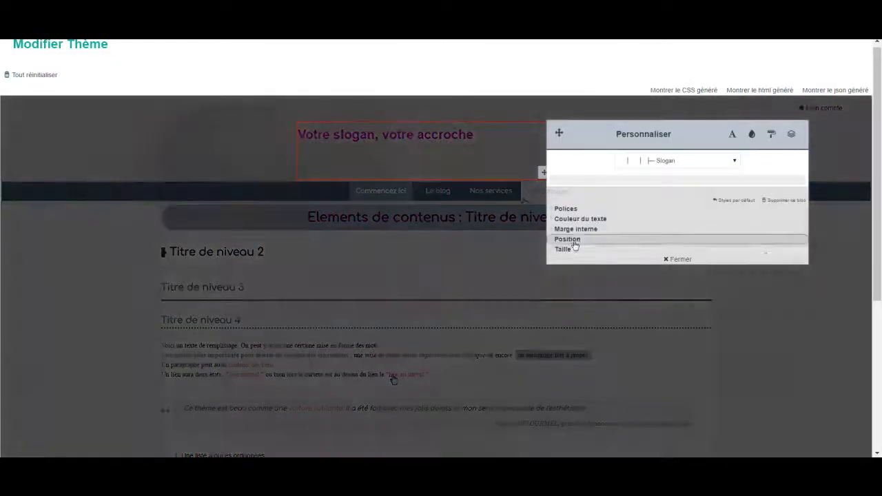
pyautogui.click(571, 239)
pyautogui.click(677, 266)
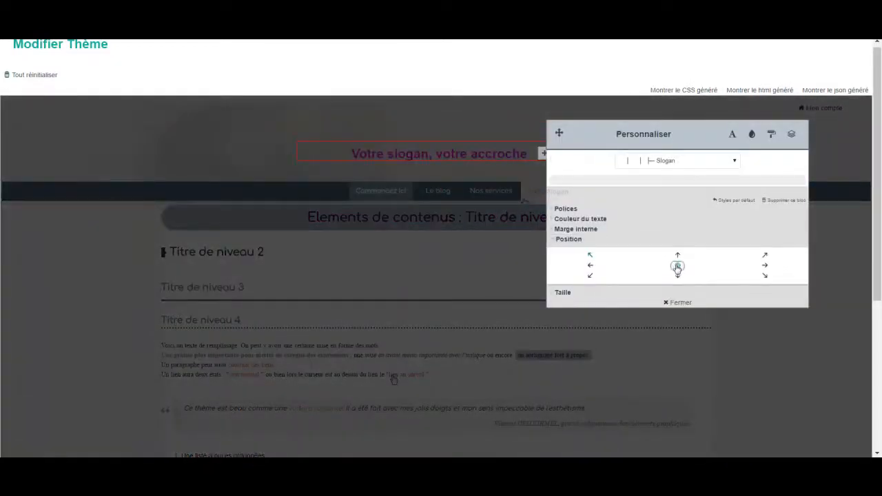
pyautogui.click(108, 253)
# Change the type of the empty block before the slogan in the header's second row to Logo
pyautogui.click(285, 174)
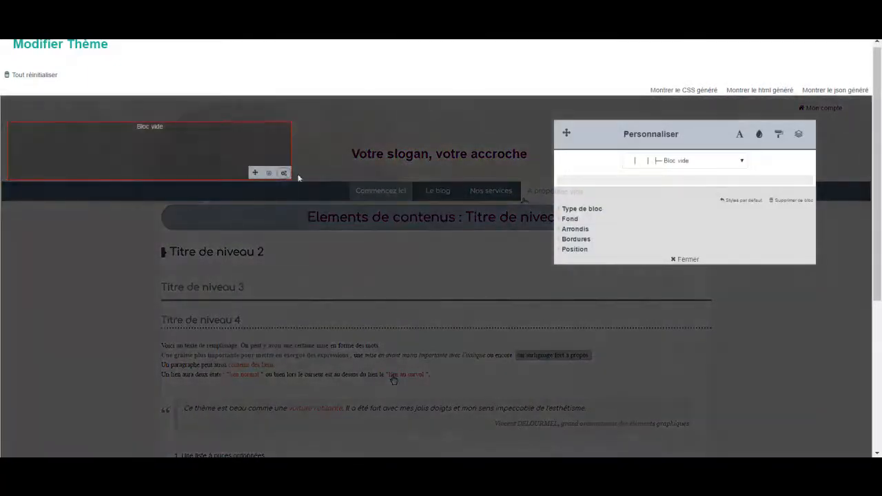
pyautogui.click(574, 210)
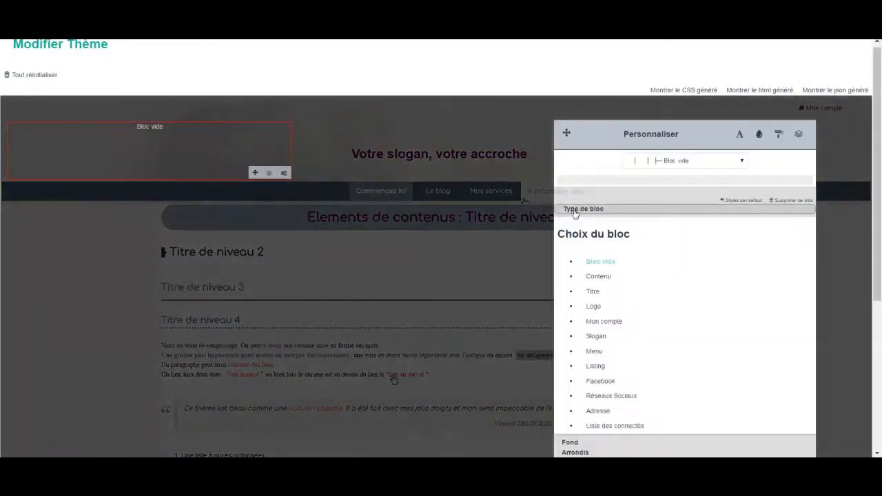
pyautogui.click(593, 306)
pyautogui.moveTo(180, 164)
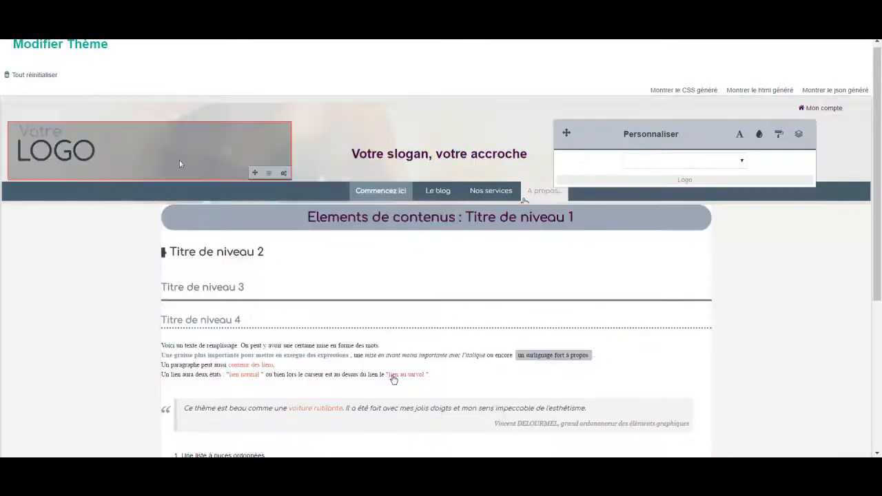
# Align the logo to the right and vertically centred in its header block and close the block settings
pyautogui.click(283, 174)
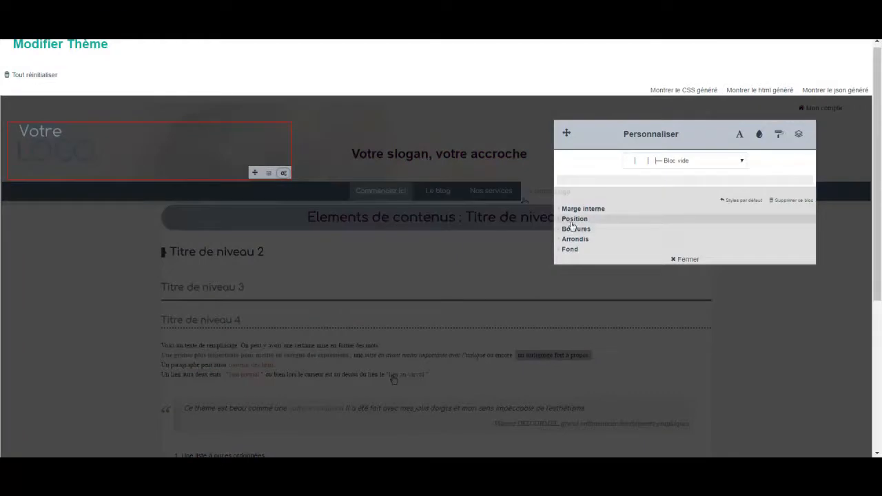
pyautogui.click(575, 218)
pyautogui.click(686, 245)
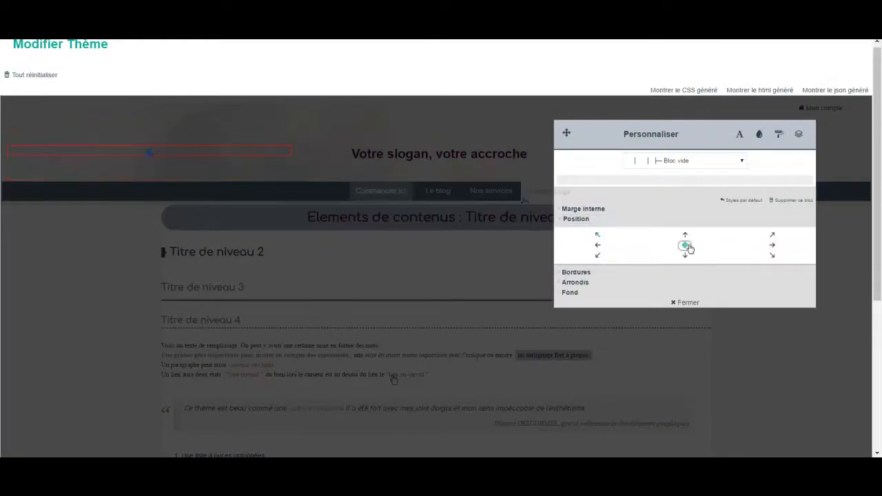
pyautogui.click(771, 244)
pyautogui.click(132, 244)
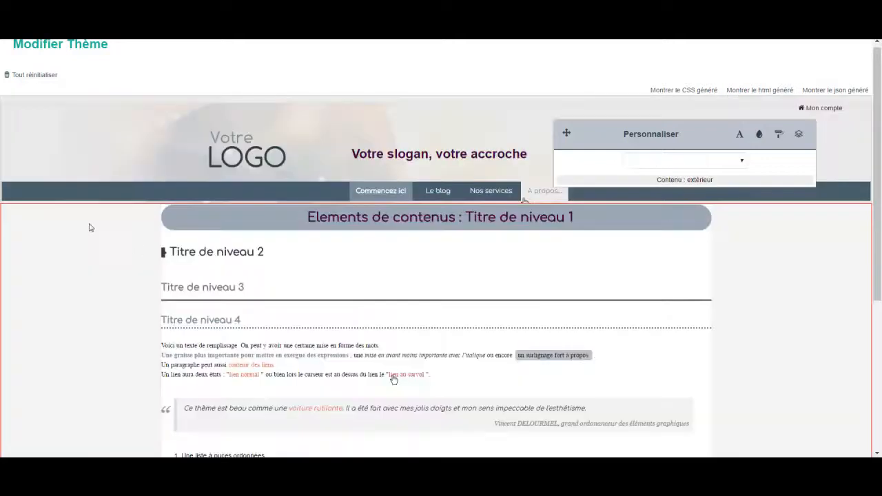
# Remove the background image from the inner header (Entête : intérieur)
pyautogui.moveTo(584, 128); pyautogui.dragTo(515, 253)
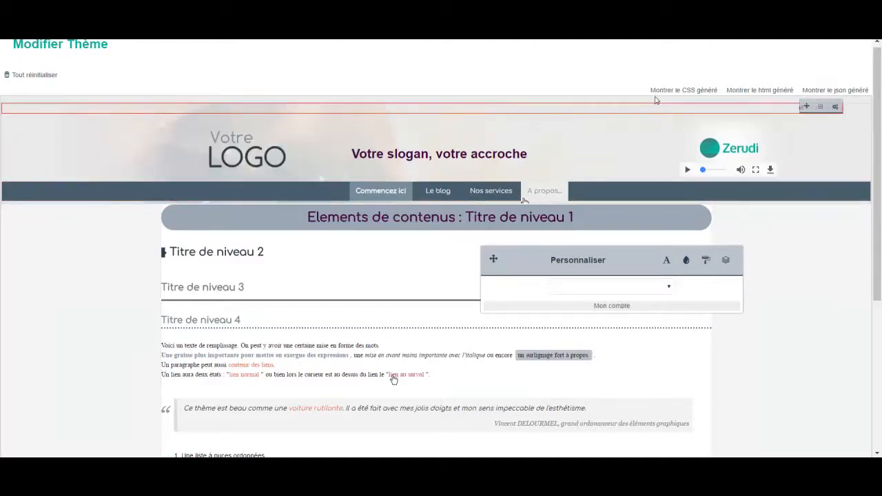
pyautogui.moveTo(632, 252); pyautogui.dragTo(598, 53)
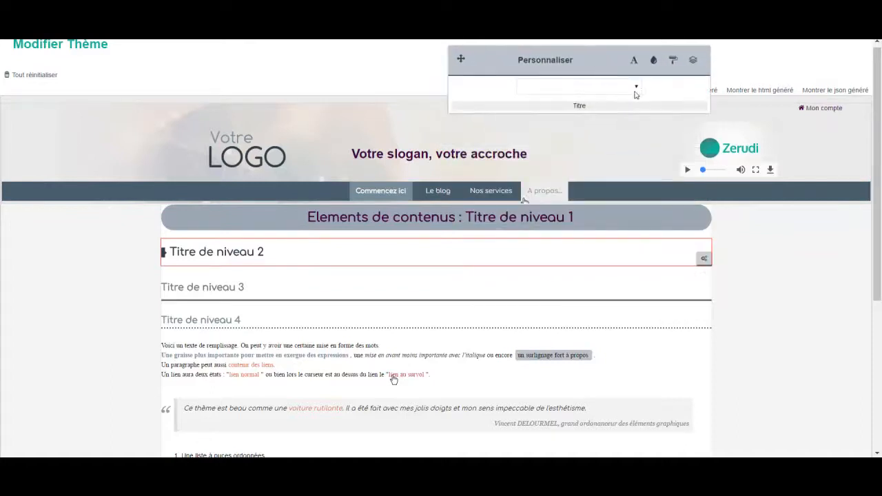
pyautogui.click(635, 88)
pyautogui.click(569, 113)
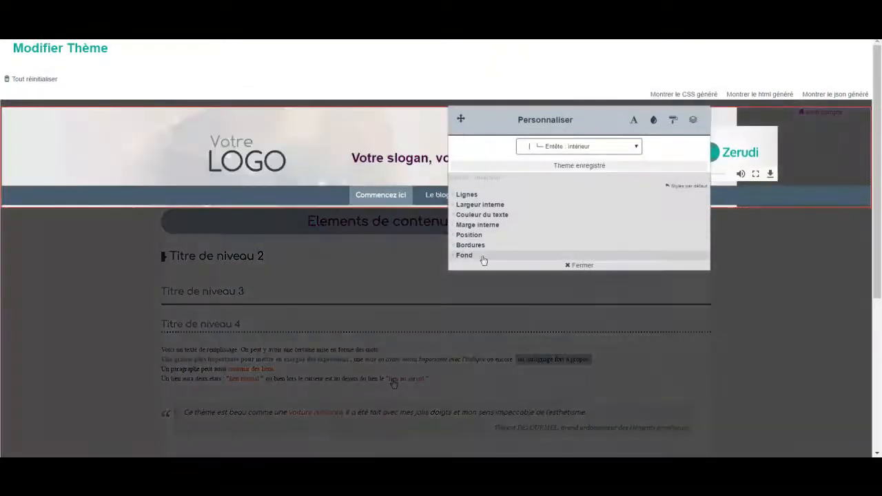
pyautogui.click(482, 256)
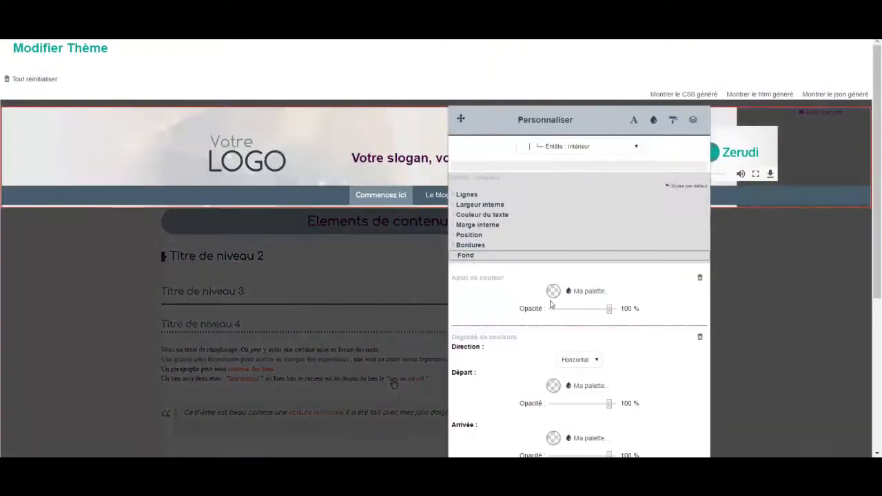
pyautogui.scroll(-3, 551, 305)
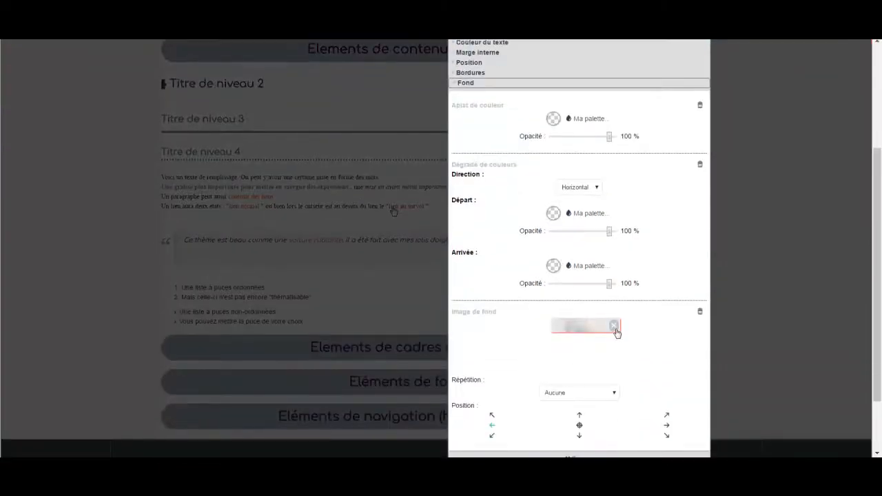
pyautogui.click(613, 325)
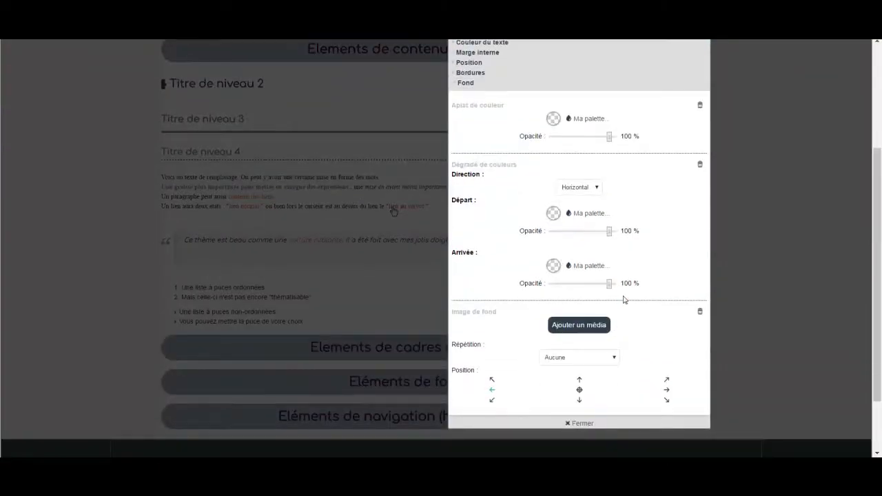
# Give the inner header a background gradient from grey RGB 155, 155, 155 to light grey RGB 221, 221, 221 and close its settings
pyautogui.click(553, 213)
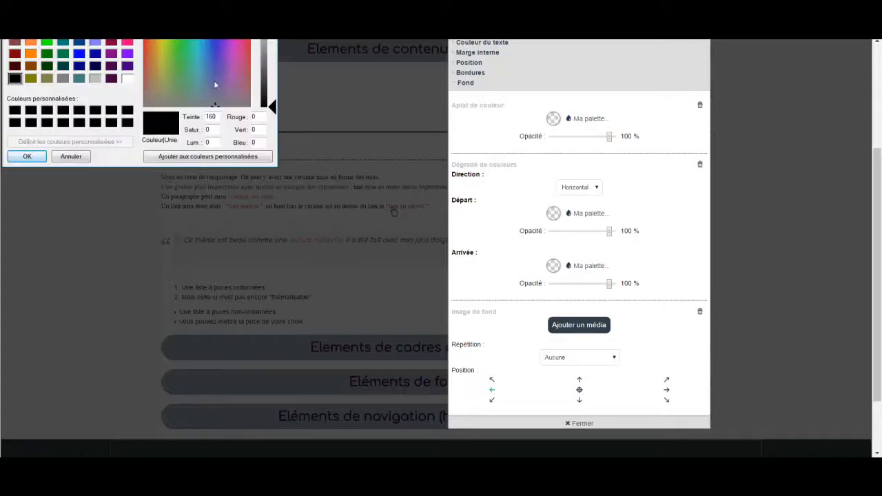
pyautogui.click(95, 78)
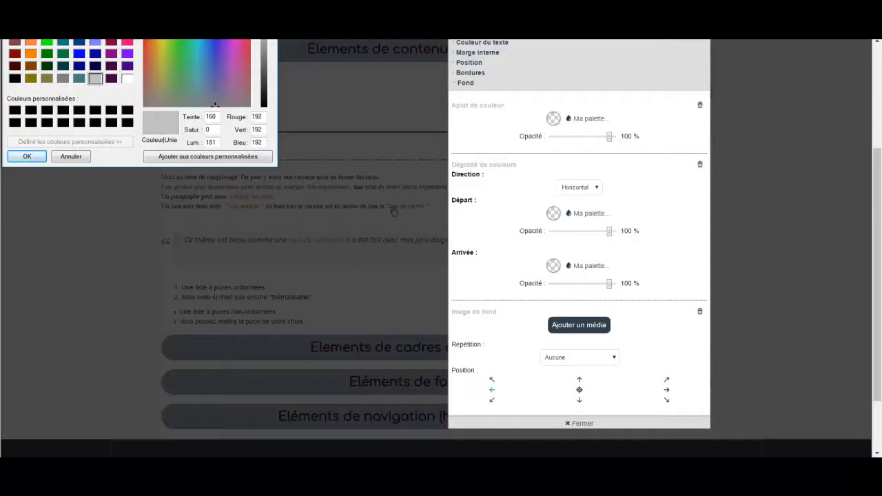
pyautogui.moveTo(273, 40); pyautogui.dragTo(273, 44)
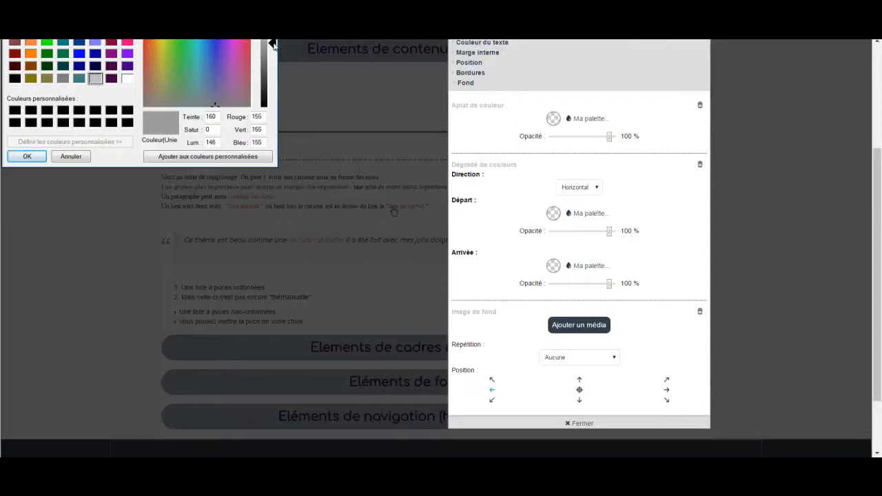
pyautogui.click(71, 157)
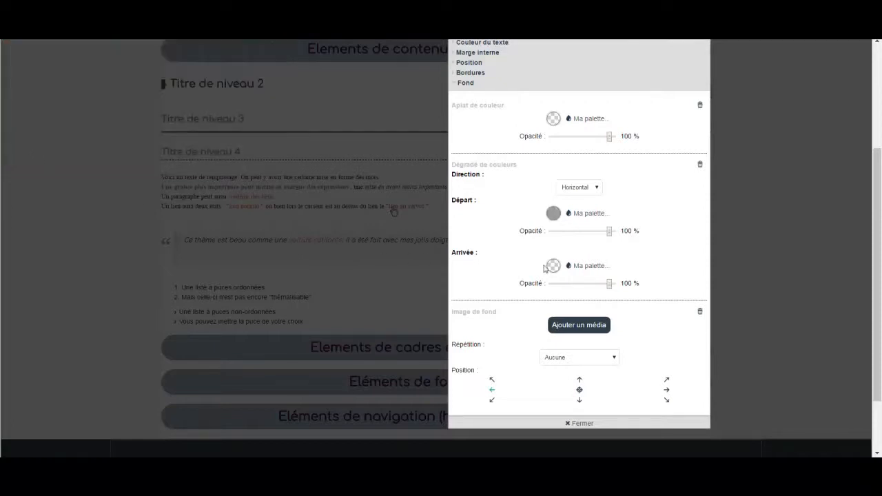
pyautogui.click(553, 266)
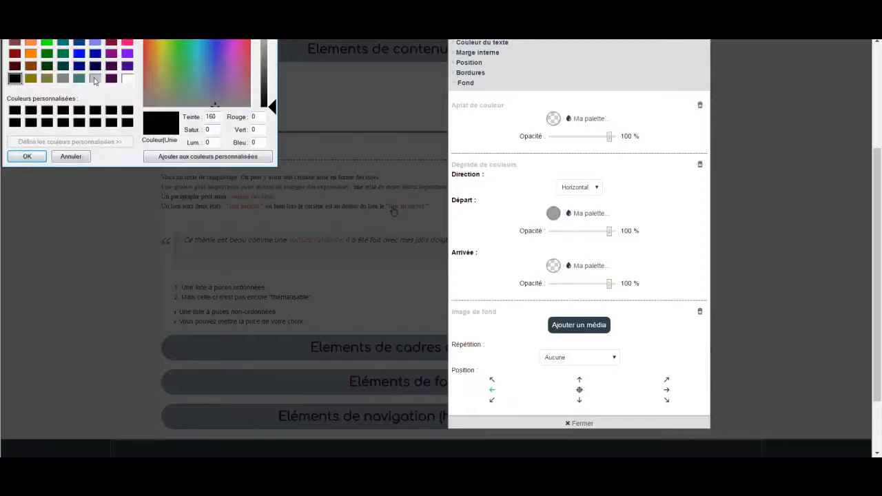
pyautogui.click(95, 79)
pyautogui.moveTo(271, 25); pyautogui.dragTo(270, 14)
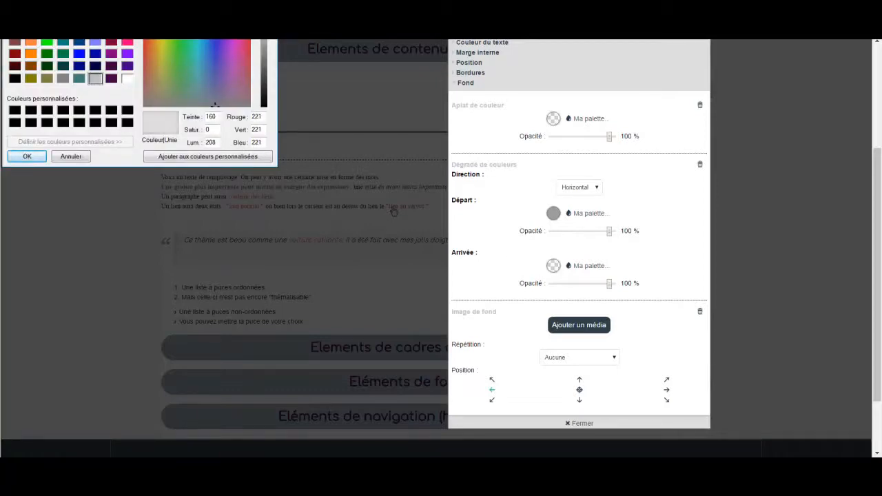
pyautogui.click(28, 157)
pyautogui.click(91, 266)
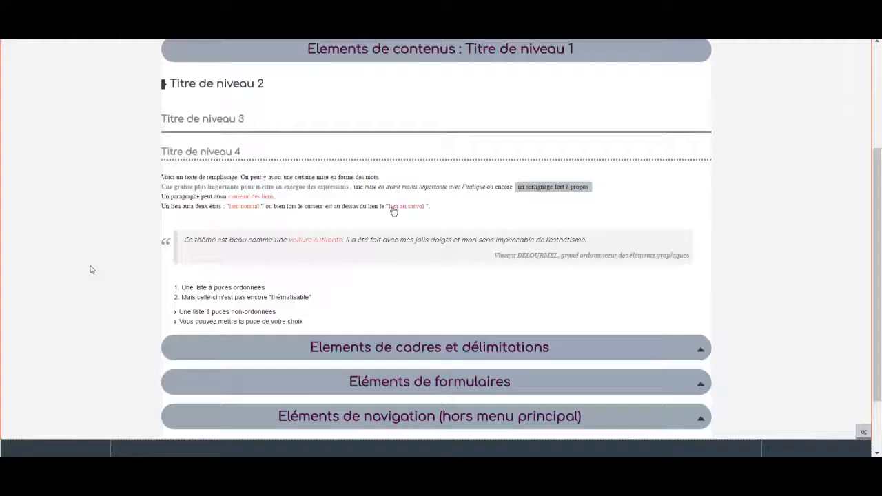
# Reopen the inner header's background settings and set the opacity of both gradient colours to 100 %
pyautogui.scroll(4, 75, 248)
pyautogui.click(399, 158)
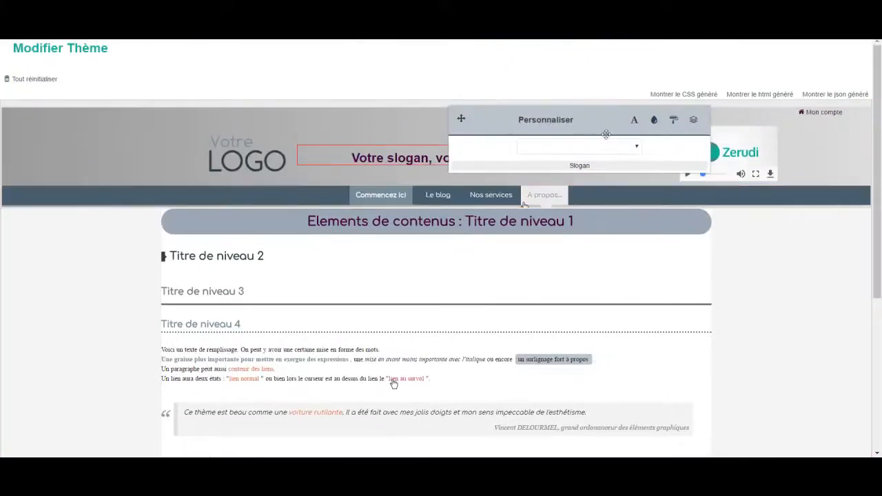
pyautogui.moveTo(600, 123); pyautogui.dragTo(736, 276)
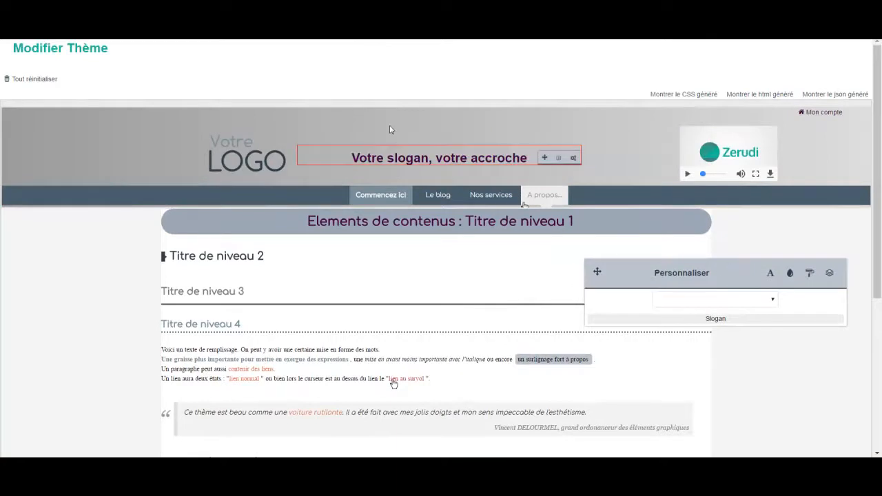
pyautogui.click(798, 257)
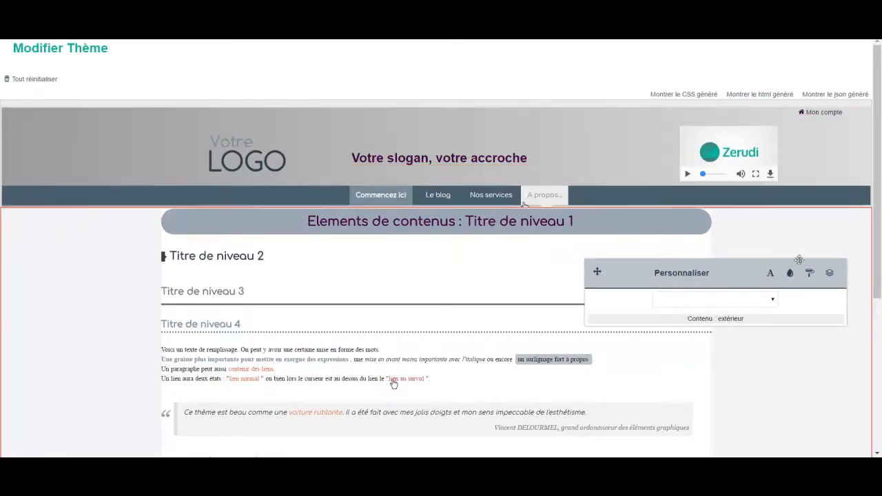
pyautogui.click(772, 300)
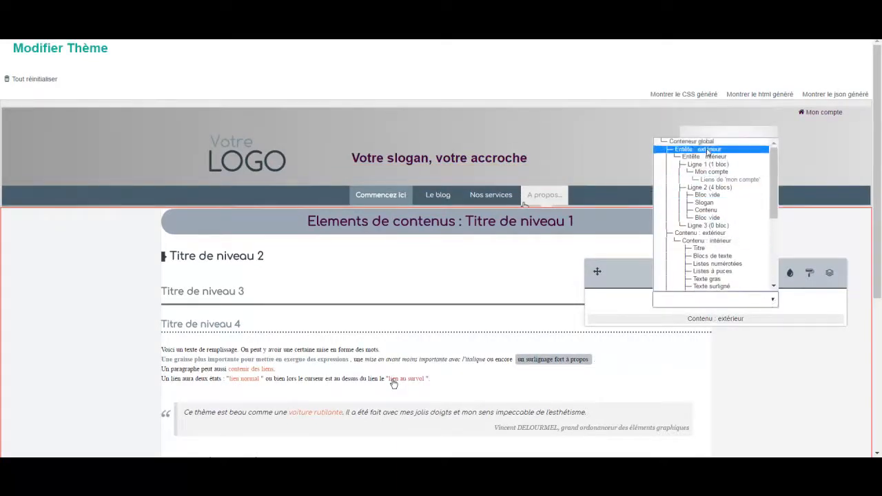
pyautogui.click(706, 156)
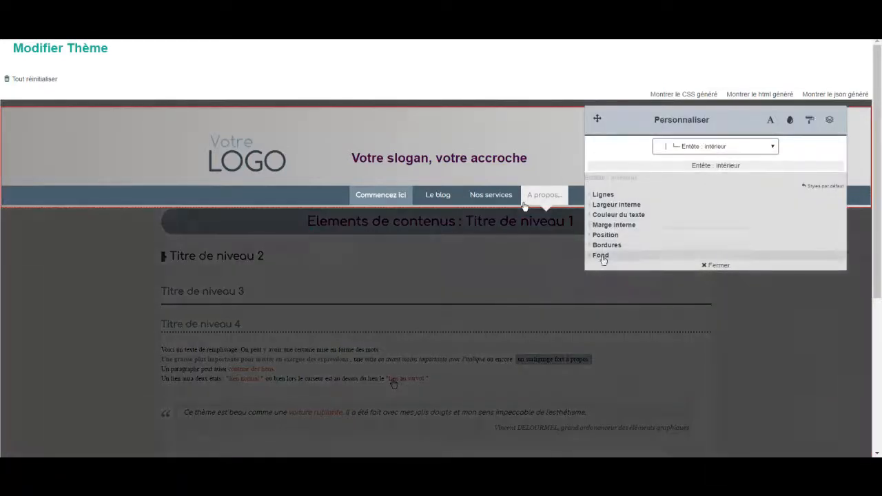
pyautogui.click(601, 255)
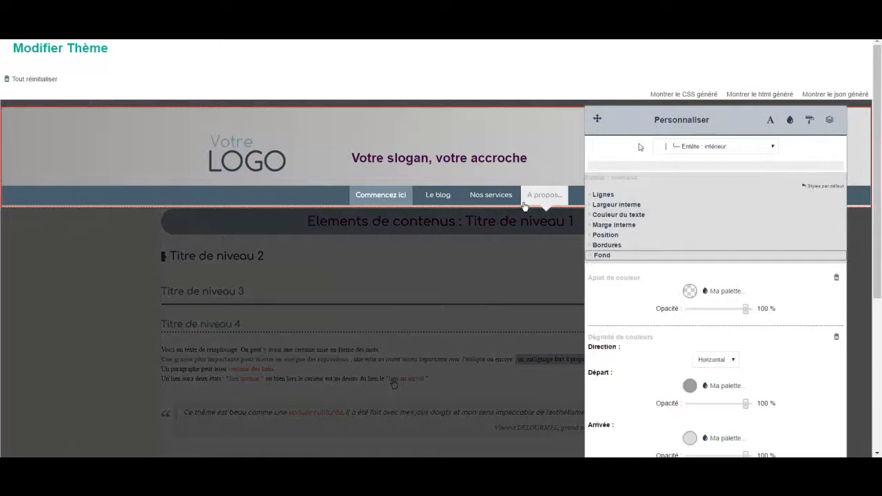
pyautogui.moveTo(633, 124); pyautogui.dragTo(598, 77)
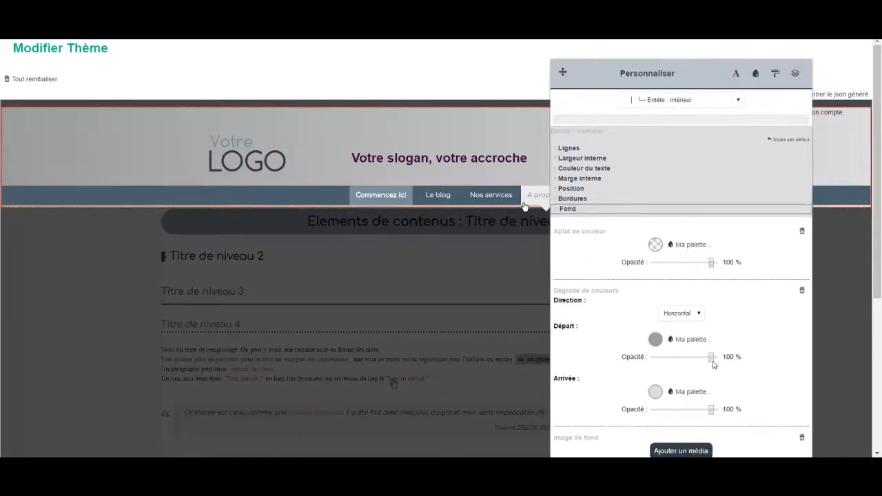
pyautogui.moveTo(711, 357)
pyautogui.mouseDown()
pyautogui.moveTo(685, 358)
pyautogui.moveTo(717, 361)
pyautogui.mouseUp()
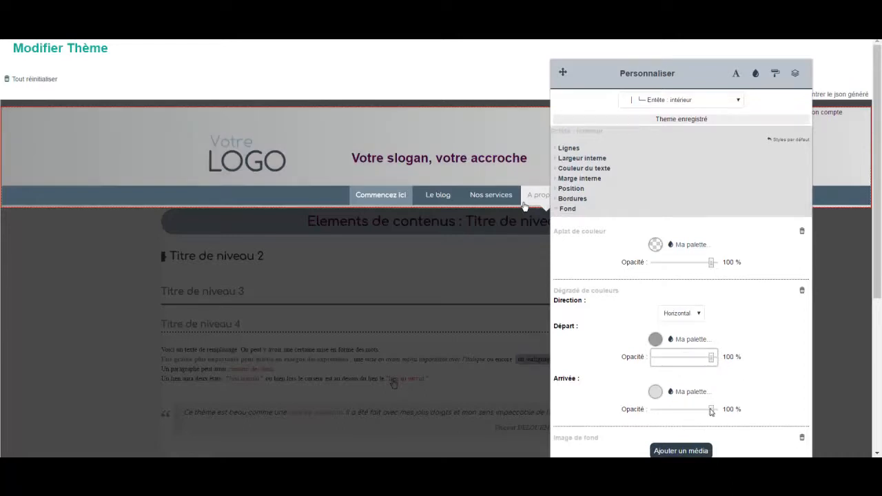
pyautogui.moveTo(711, 411)
pyautogui.mouseDown()
pyautogui.moveTo(685, 411)
pyautogui.moveTo(723, 408)
pyautogui.mouseUp()
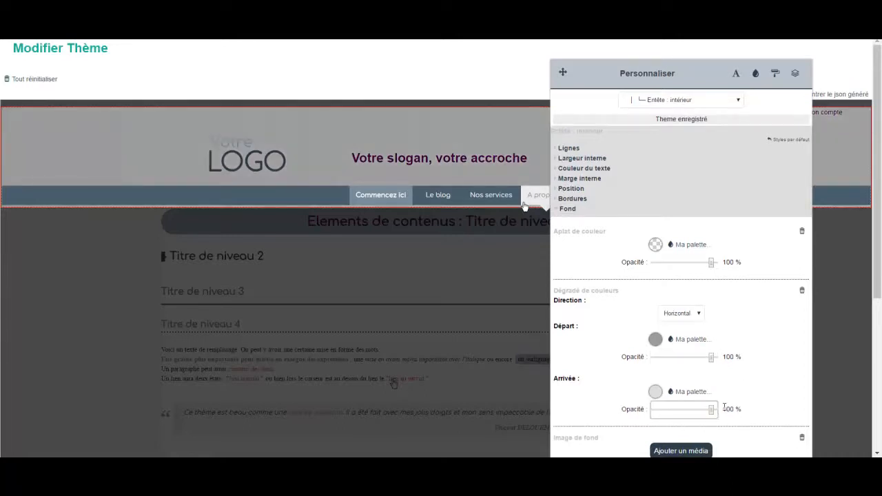
# Lighten the gradient's start colour to grey RGB 179, 179, 179, keep the end colour at 221, 221, 221 and close the header settings
pyautogui.click(655, 339)
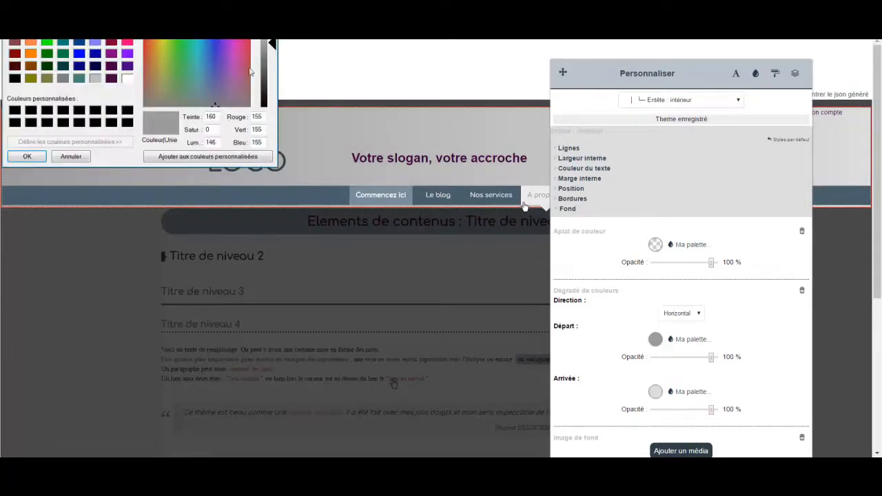
pyautogui.moveTo(272, 44); pyautogui.dragTo(273, 40)
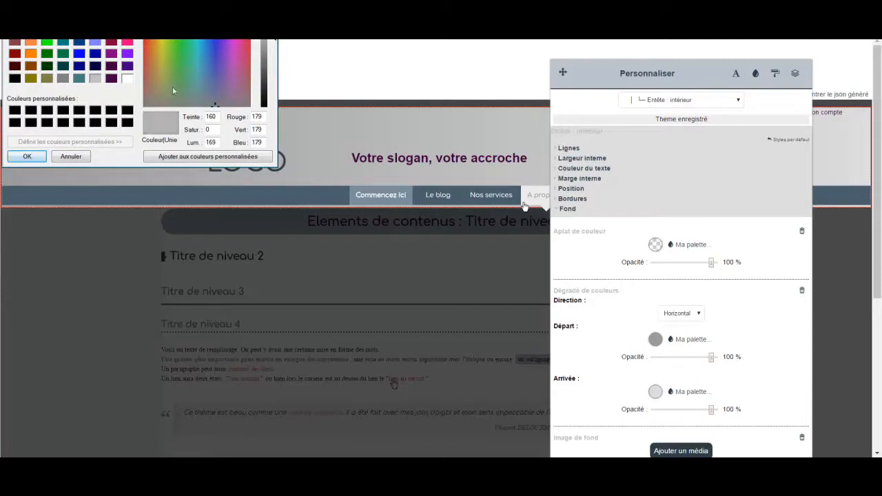
pyautogui.click(35, 156)
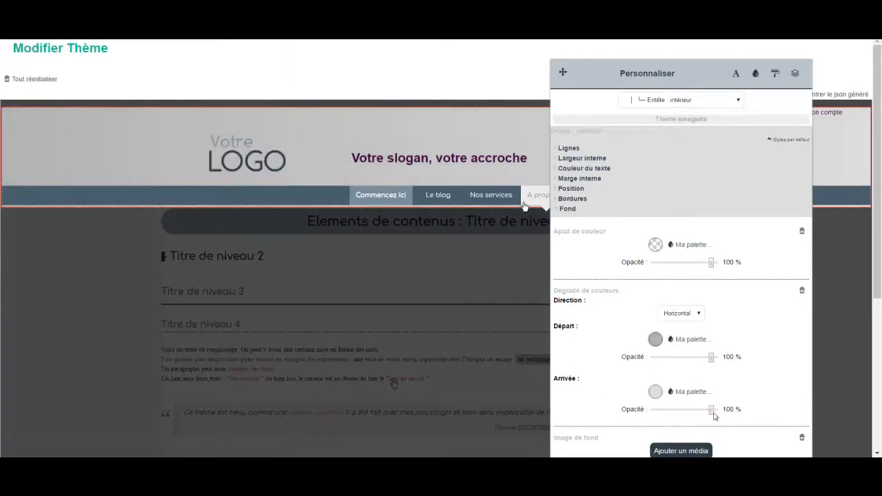
pyautogui.click(655, 392)
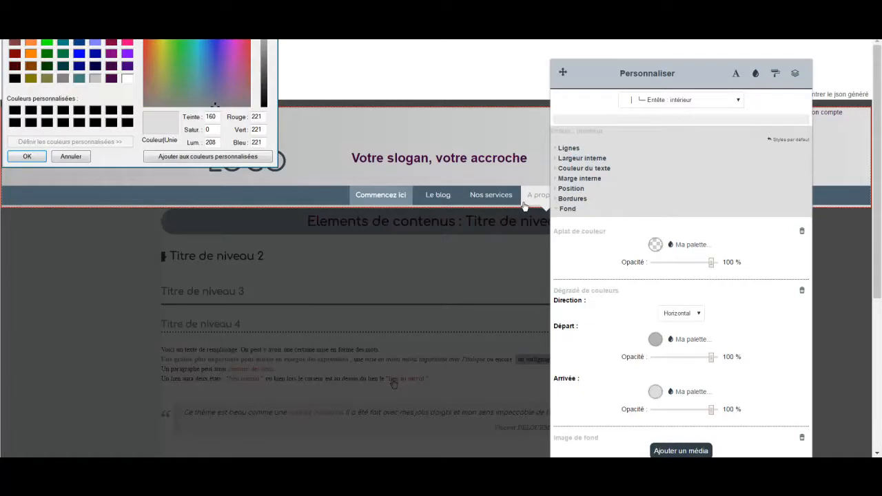
pyautogui.click(27, 157)
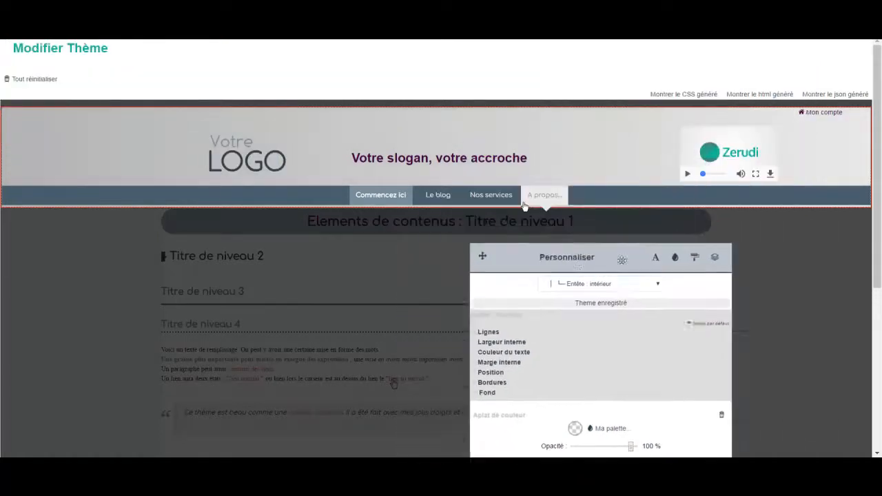
pyautogui.click(59, 296)
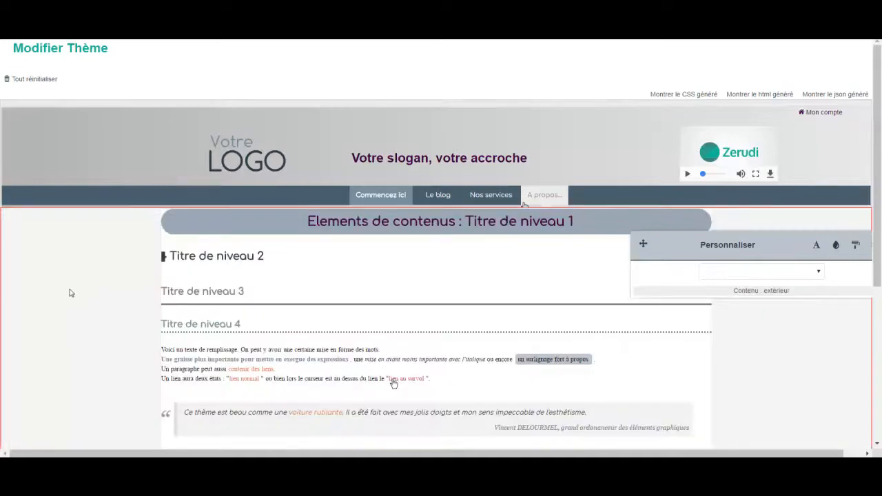
pyautogui.scroll(-4, 160, 288)
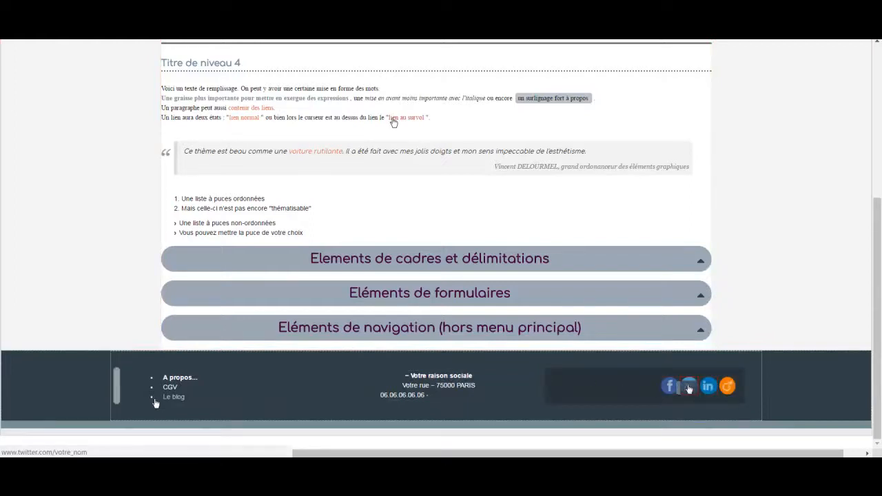
# Open the line options of the header row holding the logo (Ligne 3) and add a block at the end of it
pyautogui.scroll(4, 769, 312)
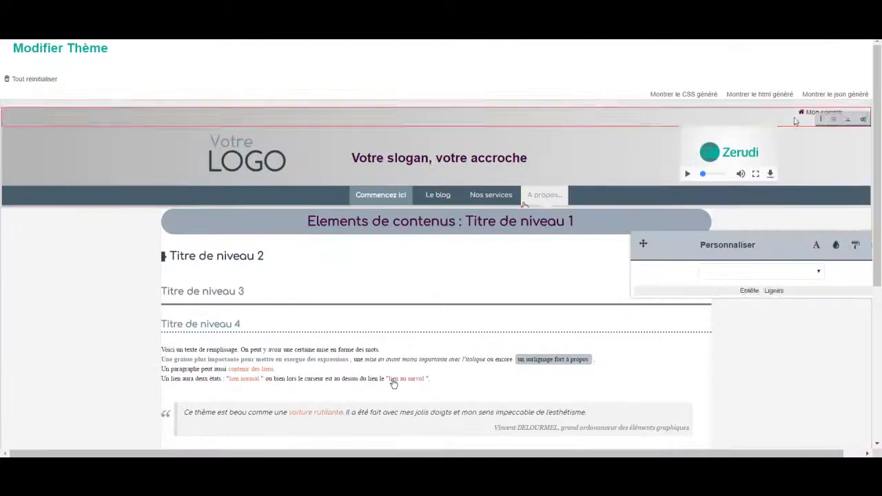
pyautogui.click(863, 186)
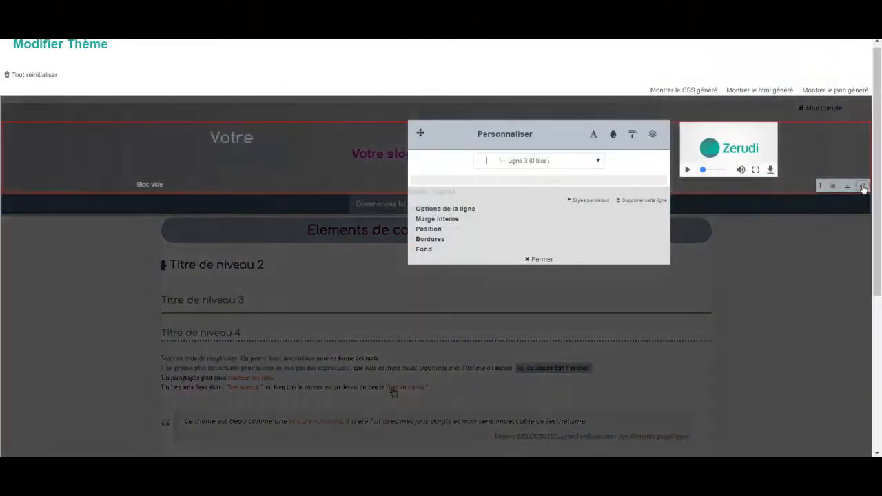
pyautogui.click(459, 209)
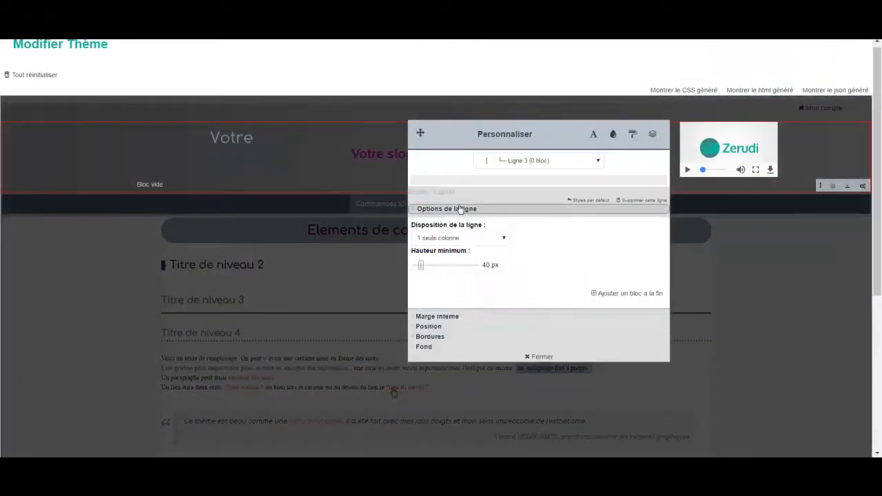
pyautogui.click(613, 296)
# Set the type of the new empty header block to Réseaux Sociaux
pyautogui.click(162, 189)
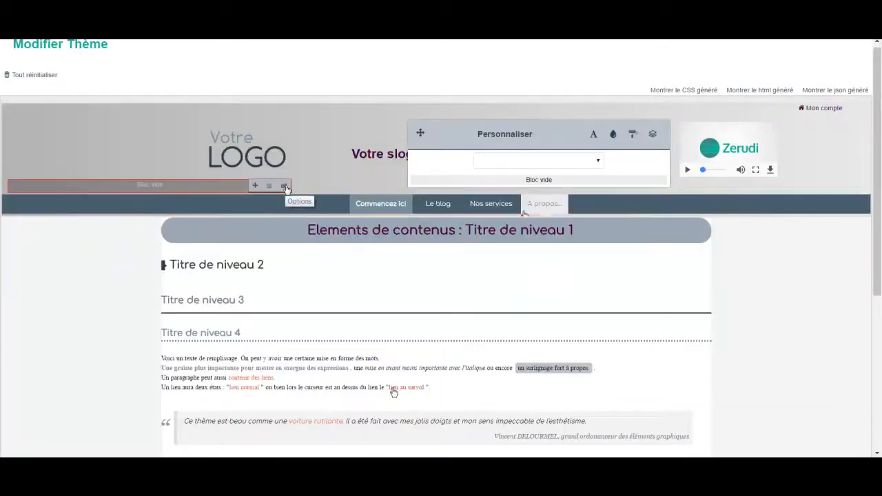
pyautogui.click(285, 188)
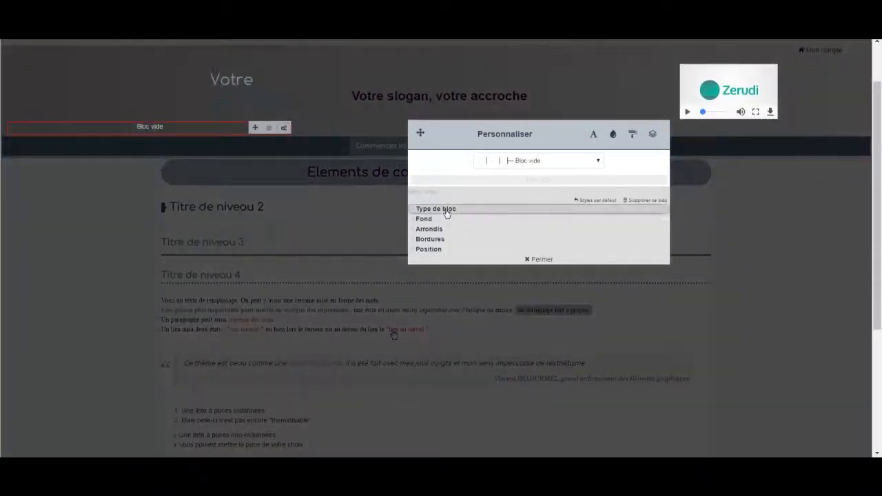
pyautogui.click(447, 209)
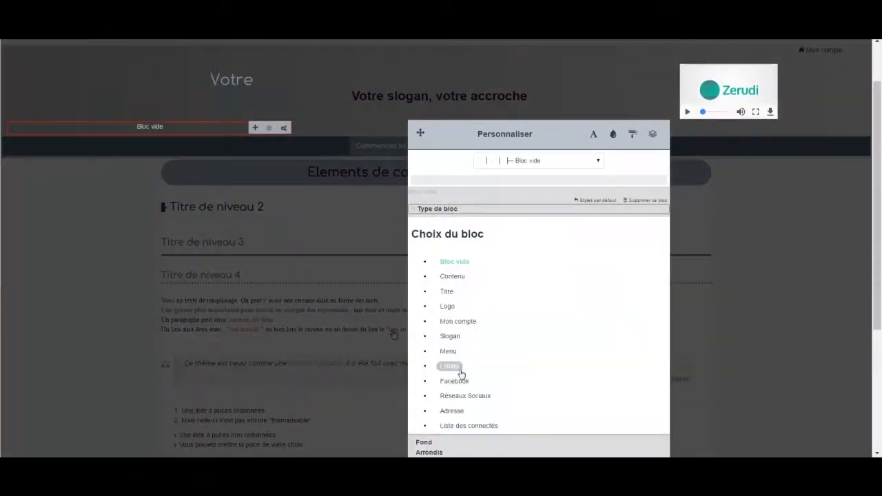
pyautogui.click(460, 398)
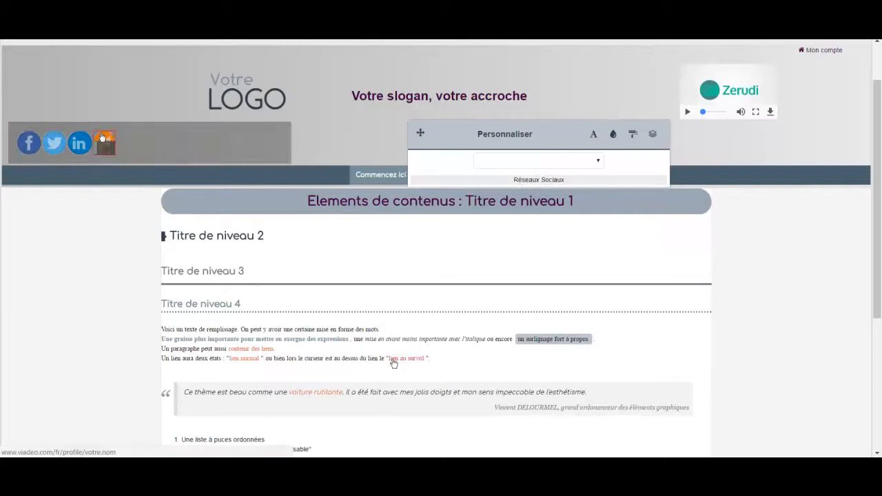
# Examine the icon type and position options of the Réseaux Sociaux block and close its settings
pyautogui.moveTo(279, 139)
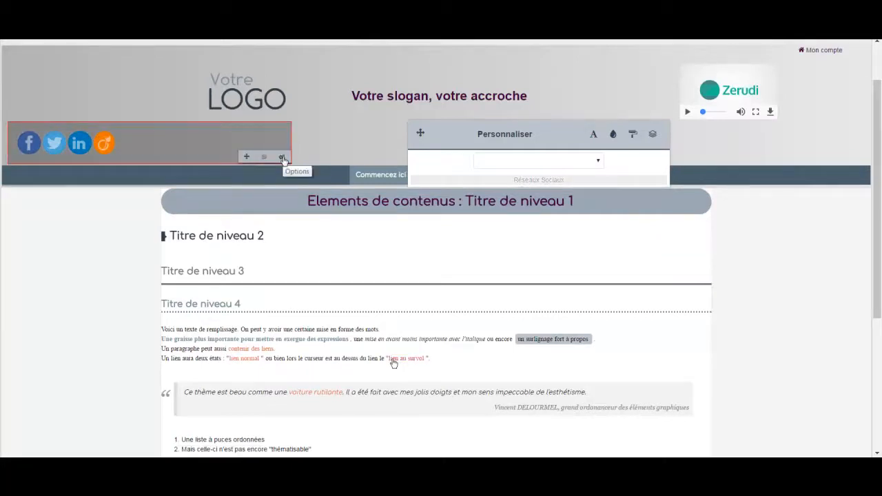
pyautogui.click(283, 159)
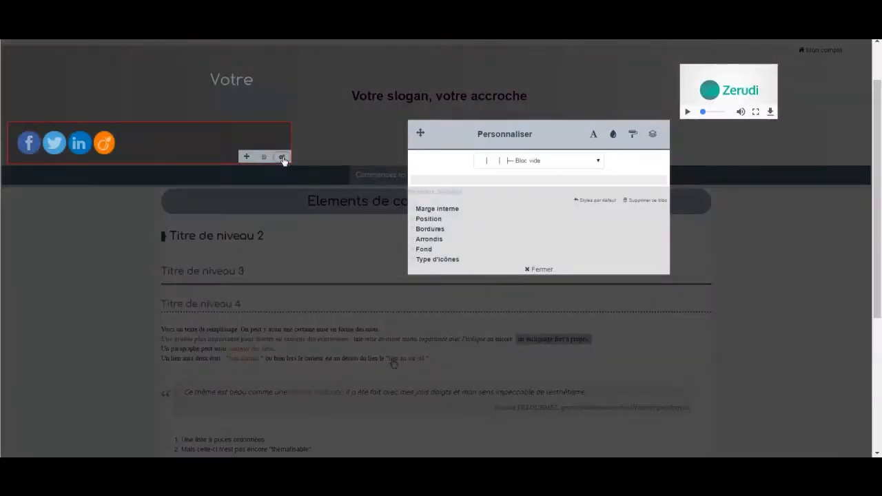
pyautogui.click(425, 260)
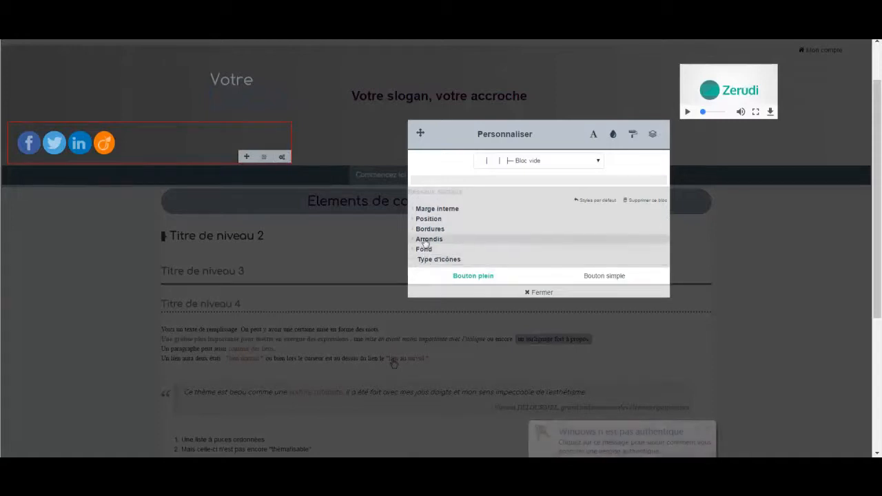
pyautogui.click(430, 218)
pyautogui.click(625, 248)
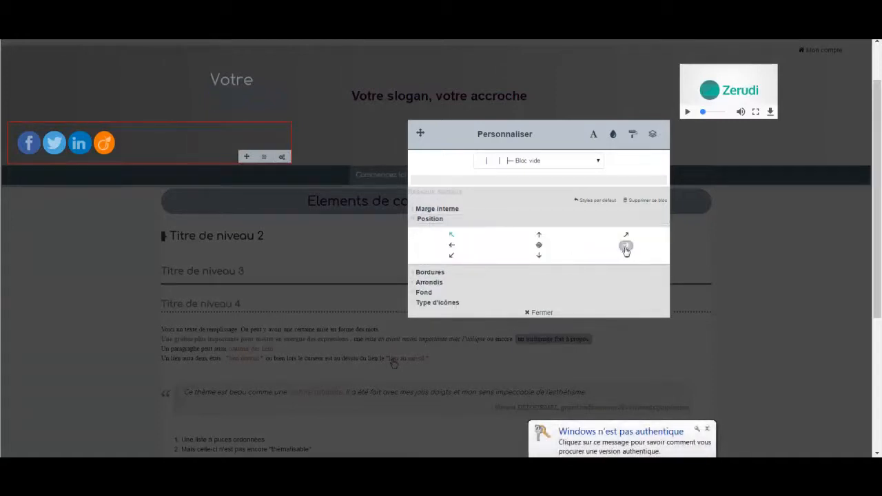
pyautogui.click(451, 245)
pyautogui.click(88, 294)
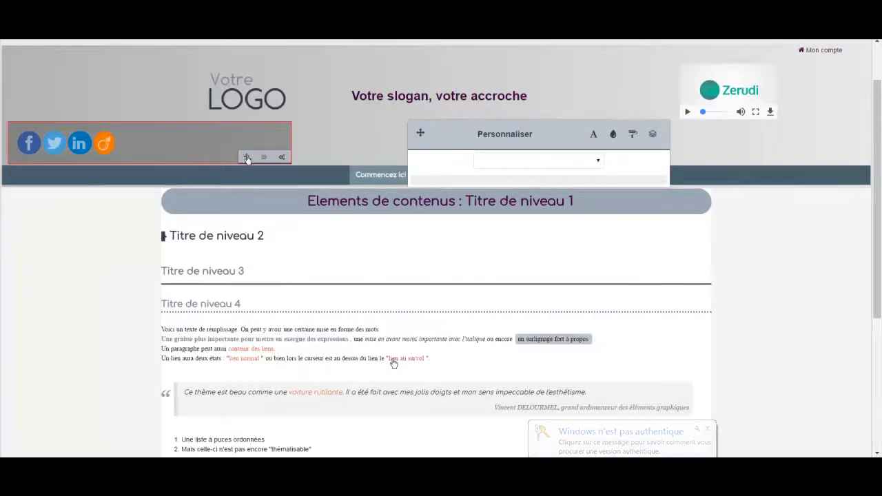
# Move the Réseaux Sociaux block up to the header's first row and park the Personnaliser panel above the header
pyautogui.moveTo(246, 154); pyautogui.dragTo(255, 61)
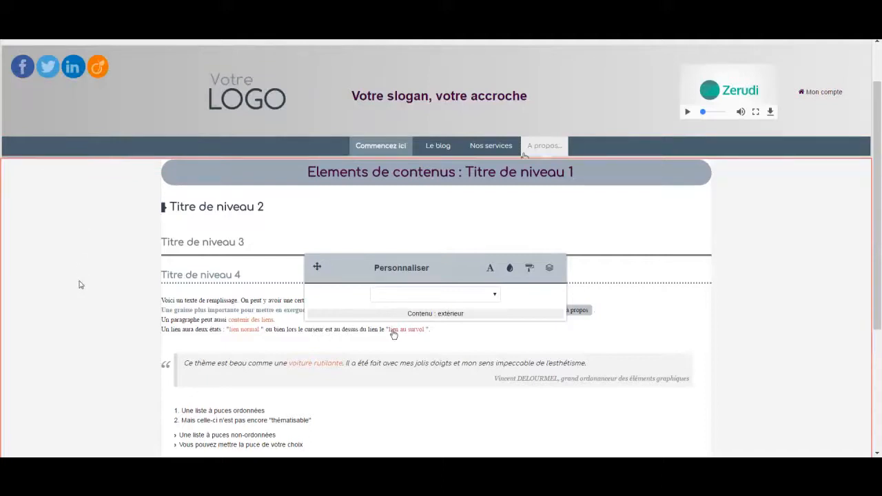
pyautogui.scroll(-2, 79, 285)
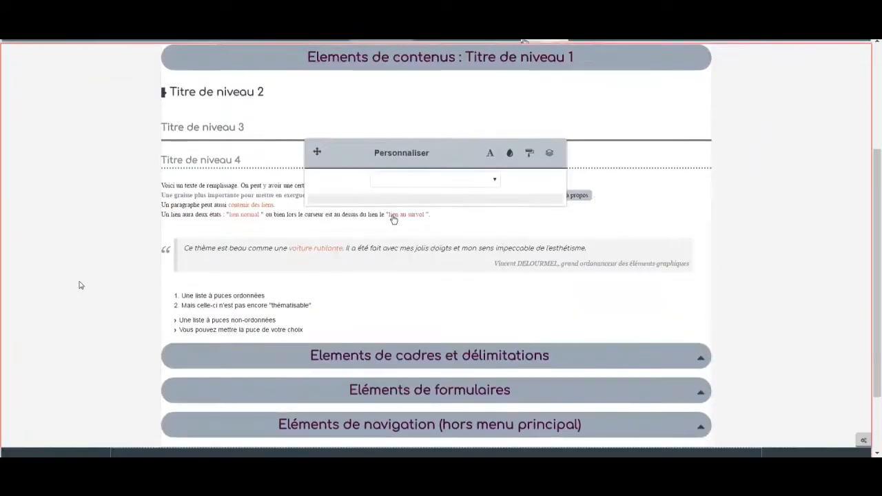
pyautogui.moveTo(403, 151); pyautogui.dragTo(289, 128)
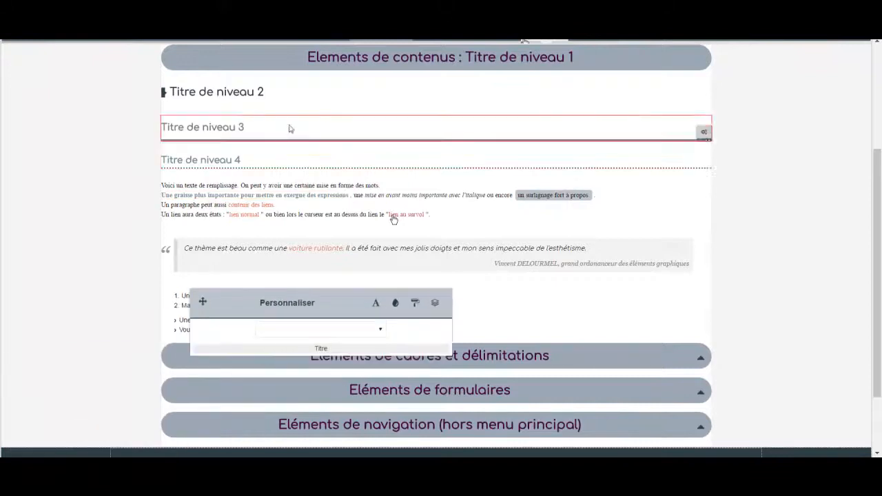
pyautogui.moveTo(325, 305); pyautogui.dragTo(585, 58)
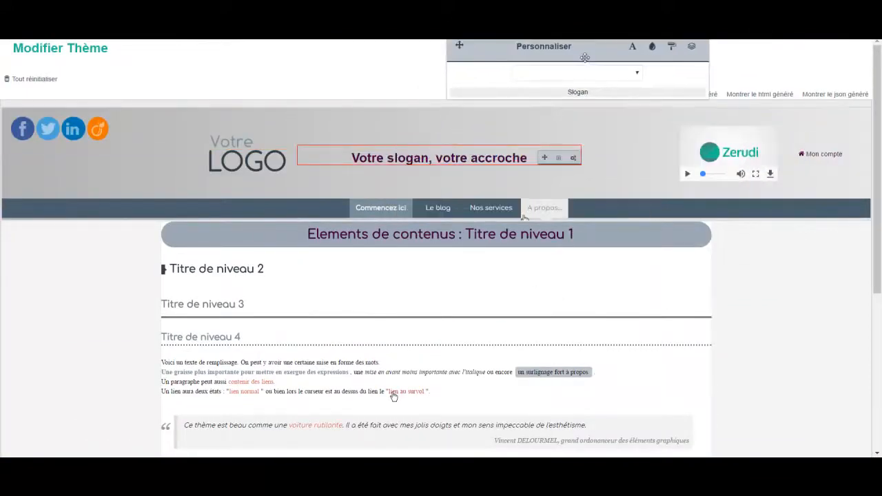
# Expand the frames, forms and navigation sections of the sample page, examine their styled elements and return to the header
pyautogui.scroll(-3, 77, 357)
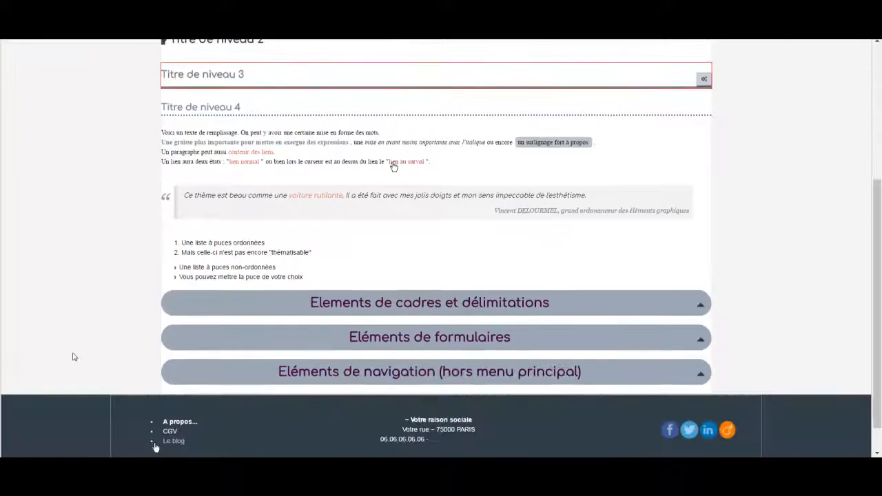
pyautogui.click(700, 304)
pyautogui.scroll(-2, 275, 257)
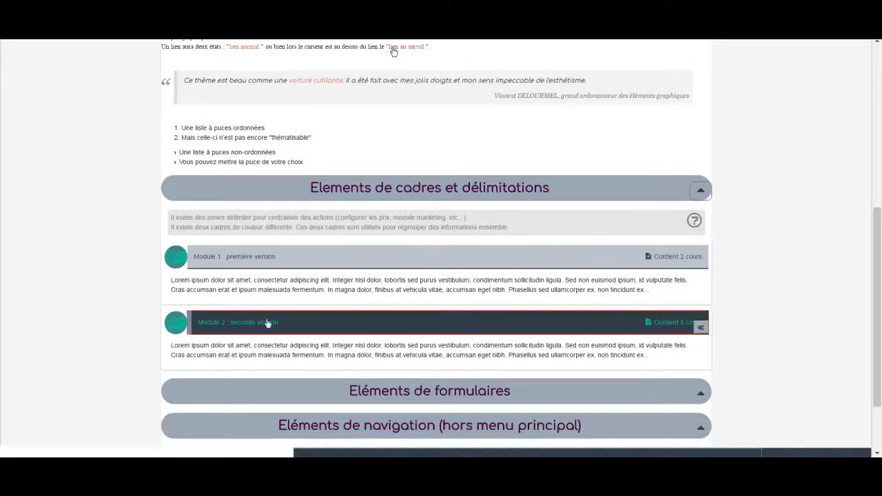
pyautogui.scroll(-2, 130, 345)
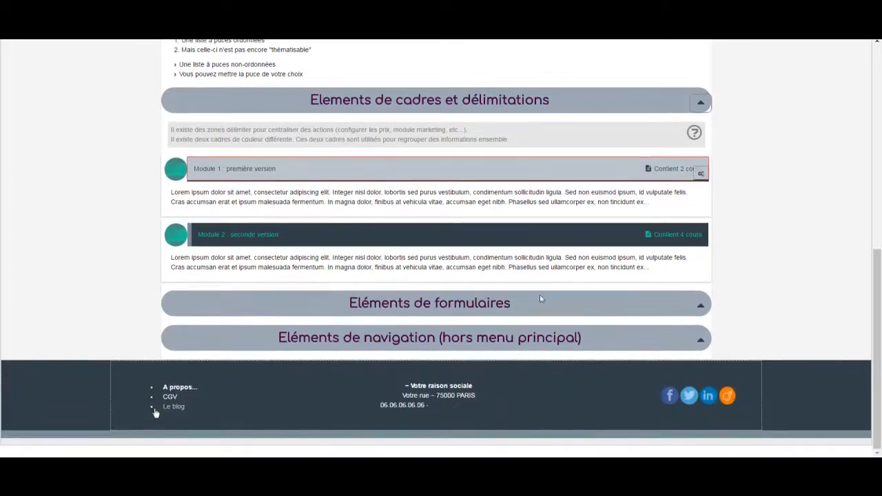
pyautogui.click(699, 304)
pyautogui.scroll(-2, 682, 306)
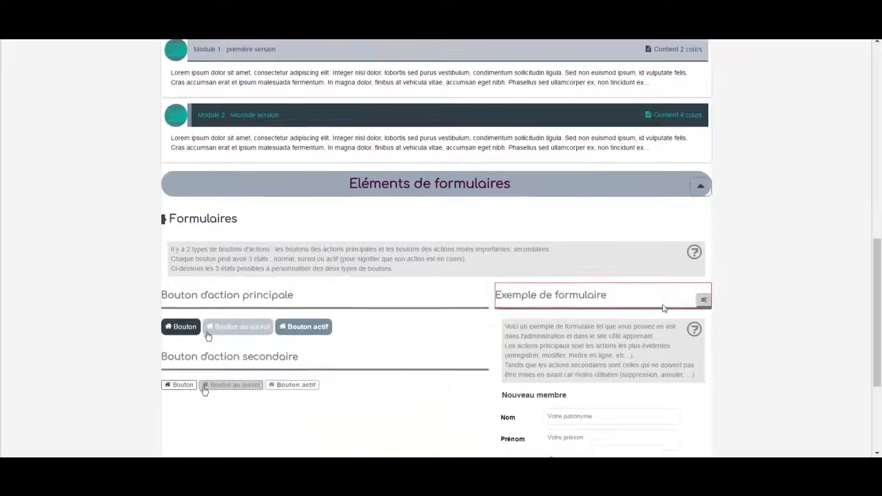
pyautogui.scroll(-2, 664, 308)
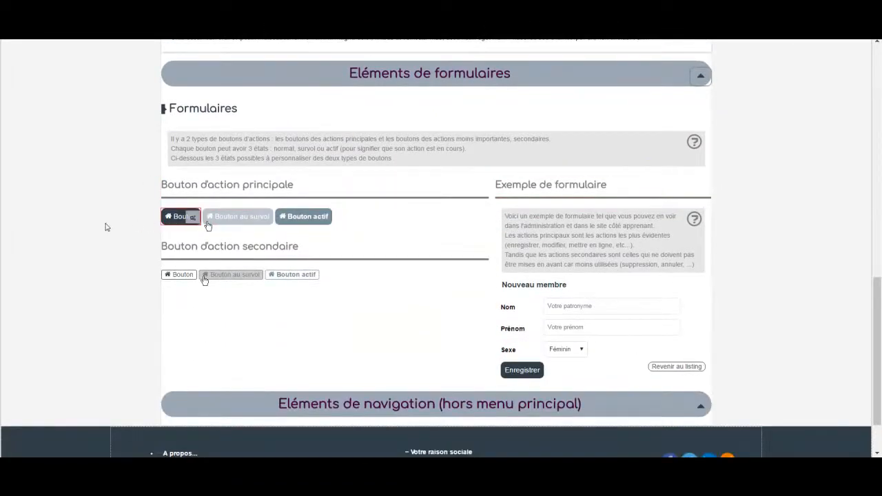
pyautogui.scroll(-1, 115, 256)
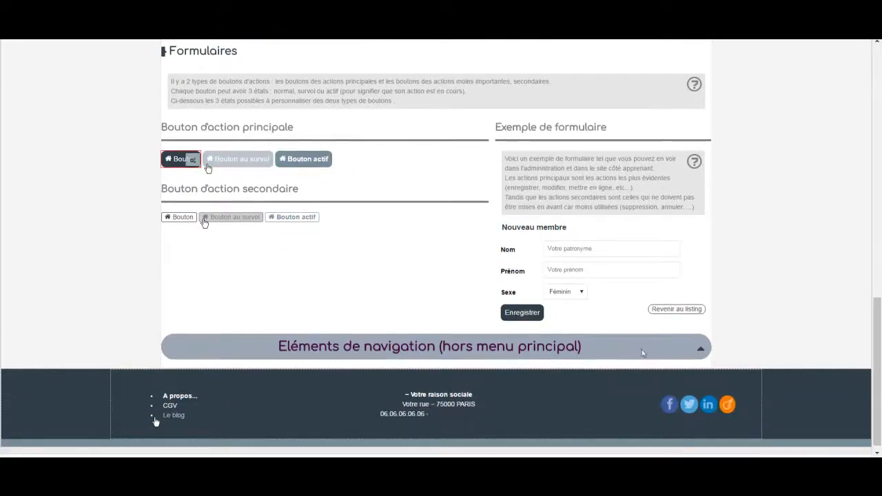
pyautogui.click(699, 349)
pyautogui.scroll(-3, 240, 335)
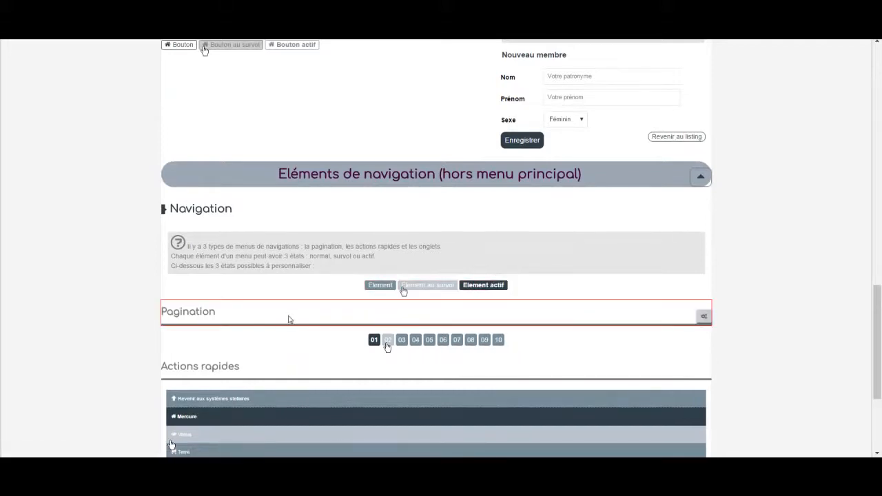
pyautogui.scroll(15, 115, 351)
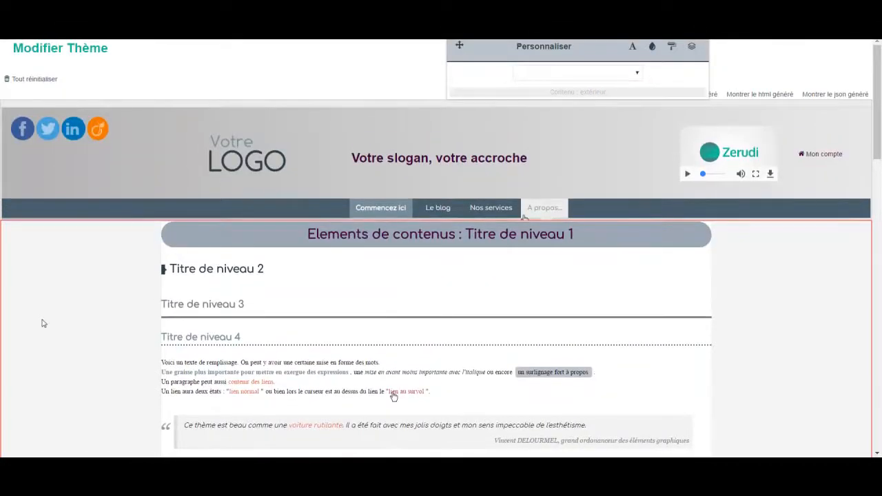
# Play the header video briefly and pause it
pyautogui.click(686, 175)
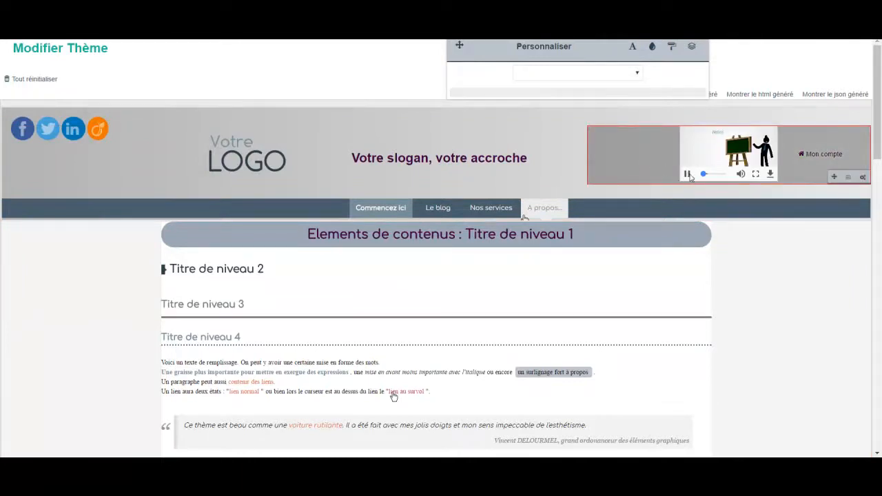
pyautogui.click(687, 174)
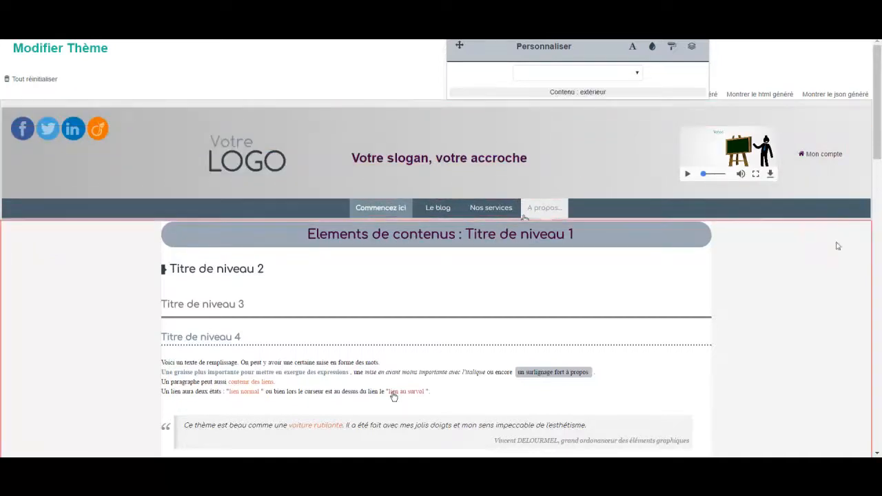
# Close the settings opened for header Ligne 3 and add six empty lines below that row
pyautogui.click(863, 189)
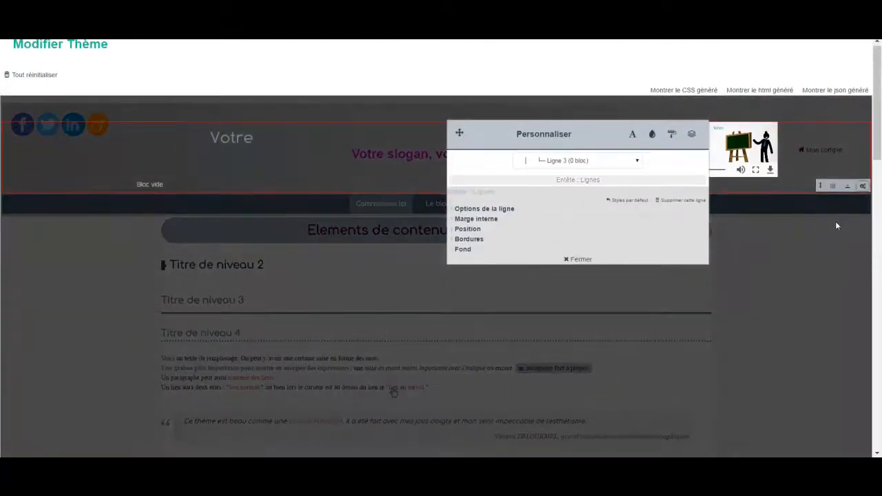
pyautogui.click(835, 221)
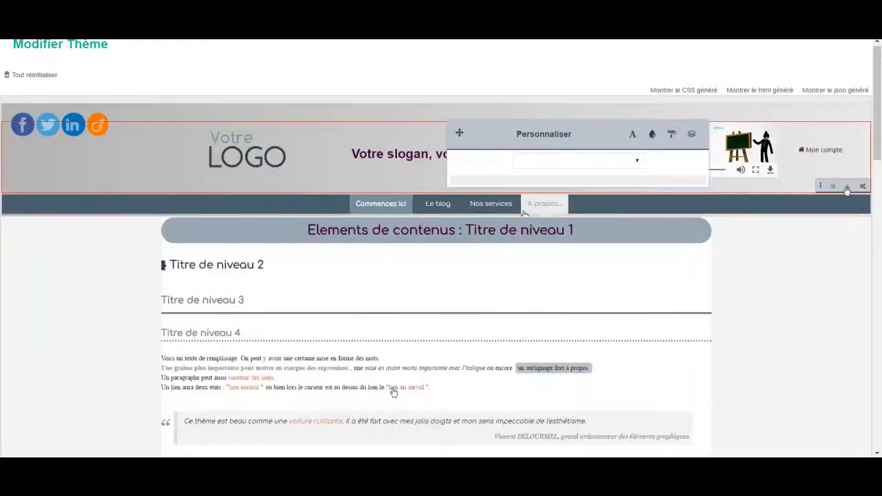
pyautogui.click(847, 189)
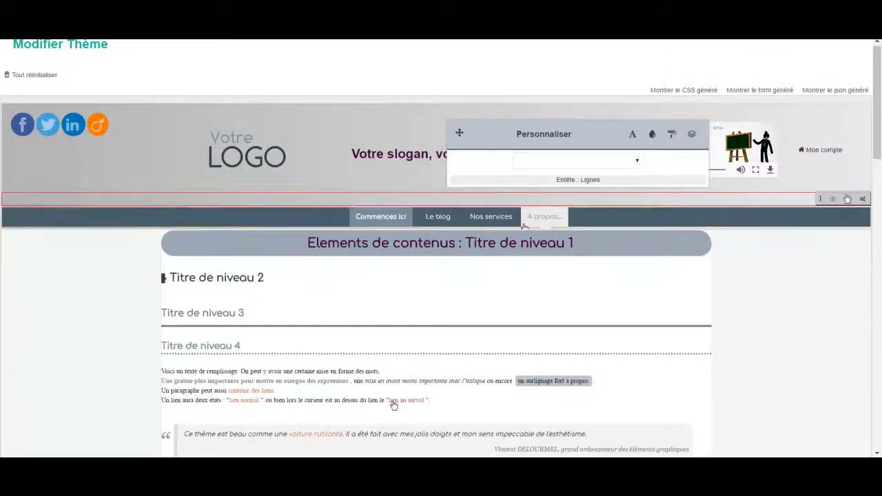
pyautogui.click(848, 200)
pyautogui.click(848, 212)
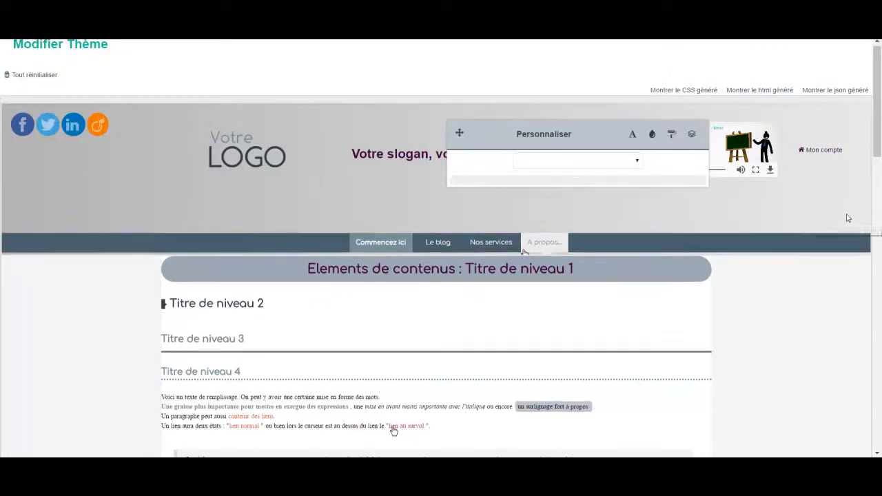
pyautogui.click(848, 226)
pyautogui.click(848, 238)
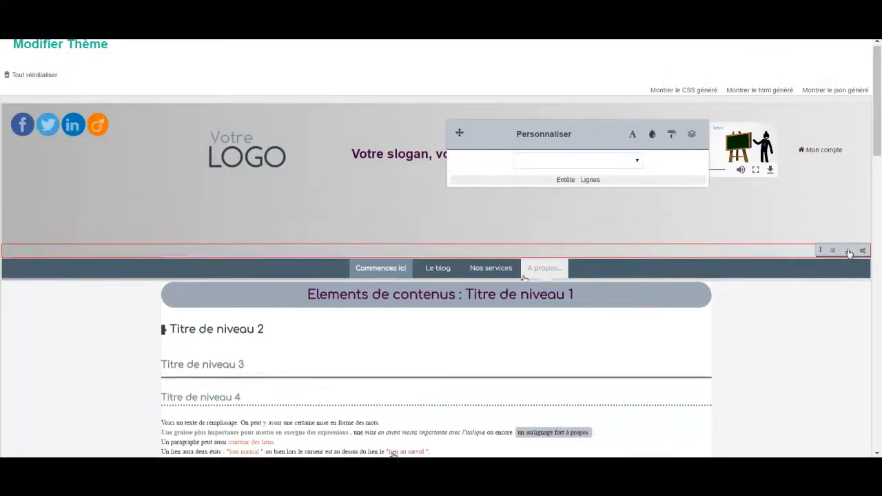
pyautogui.click(849, 251)
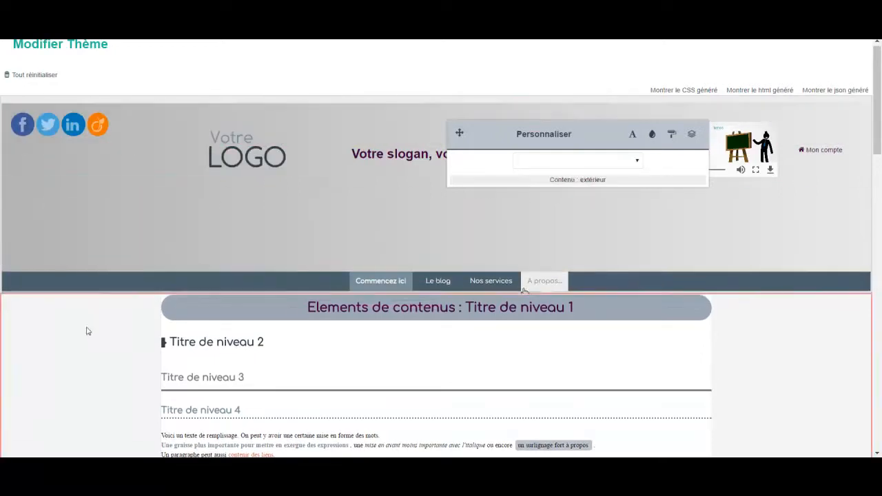